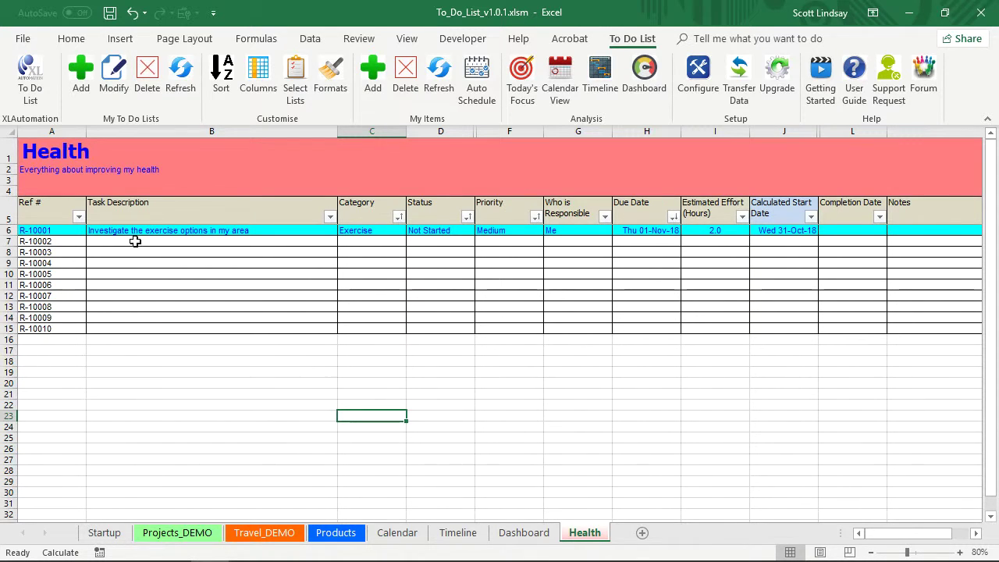
- Add 10 new items to the Health to-do list
left_click(135, 241)
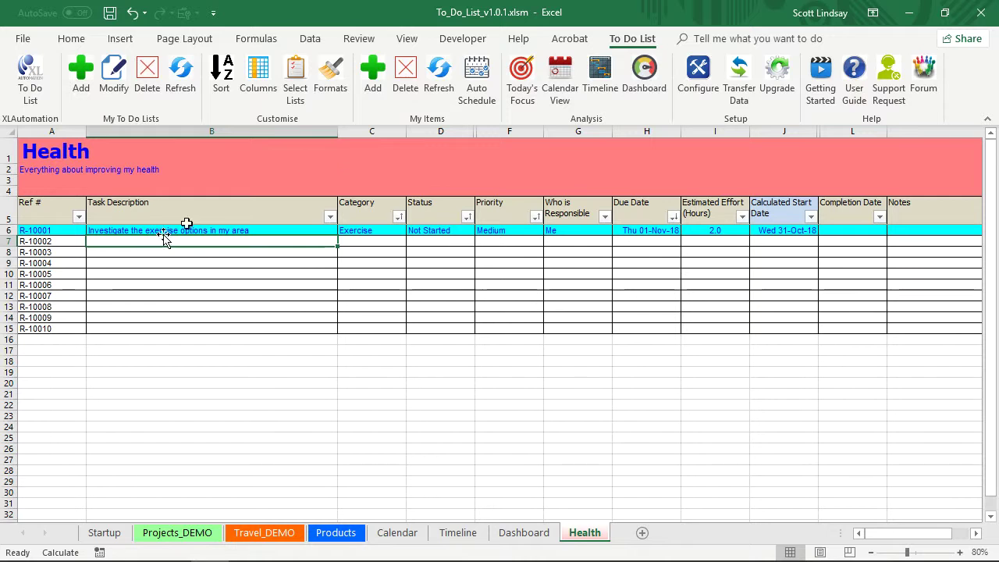
left_click(374, 72)
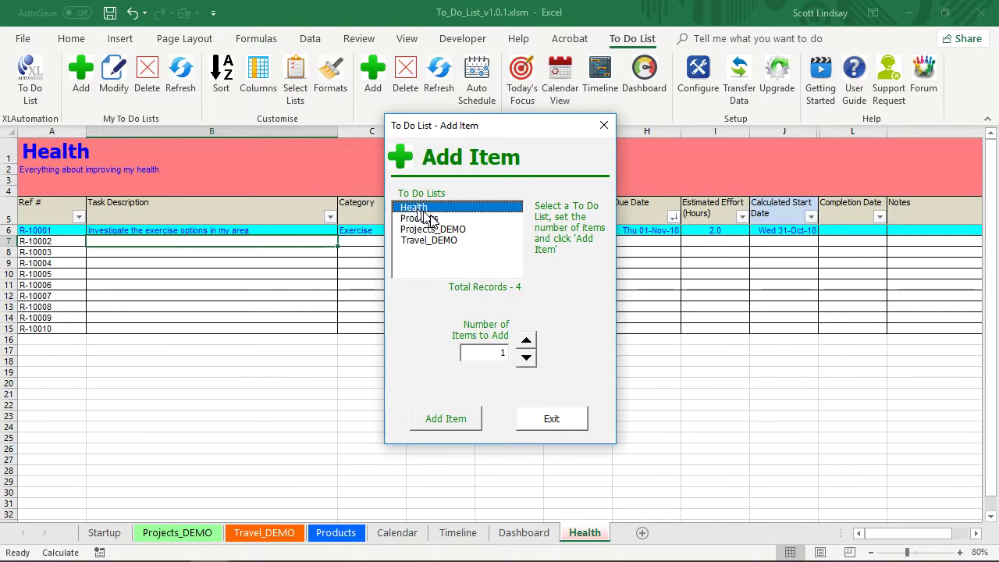
left_click(526, 340)
left_click(526, 341)
left_click(526, 341)
left_click(526, 340)
left_click(526, 341)
left_click(526, 340)
left_click(526, 341)
left_click(526, 341)
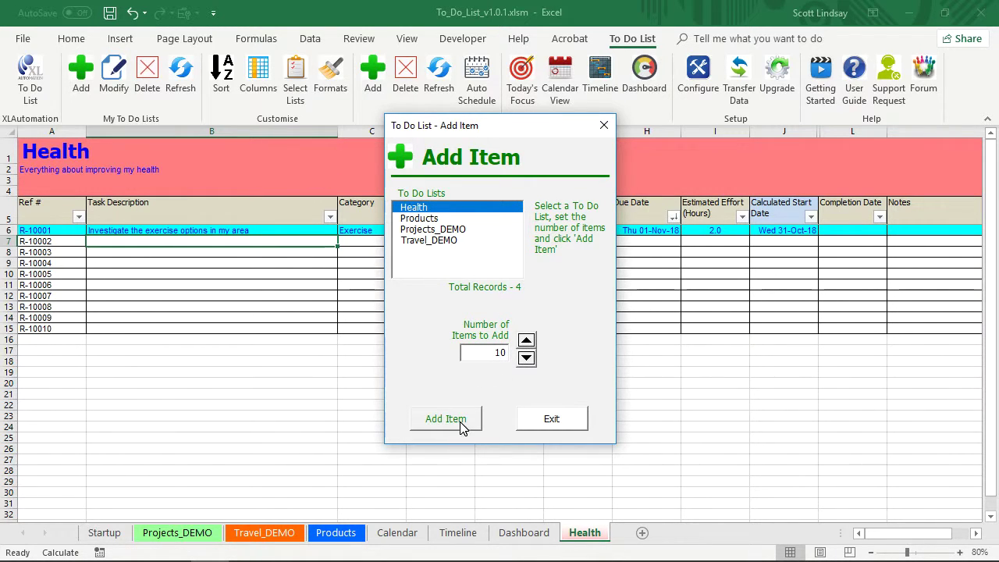
left_click(460, 422)
left_click(567, 420)
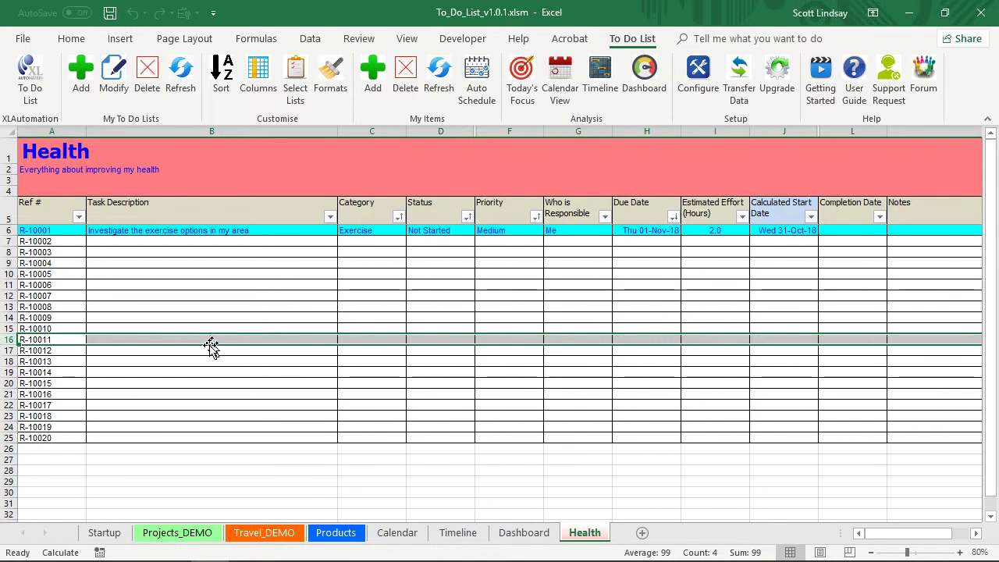
- Enter the task descriptions "Health improvement for diet" for R-10002 and "Look into the meditation options in my local area" for R-10003
left_click(157, 242)
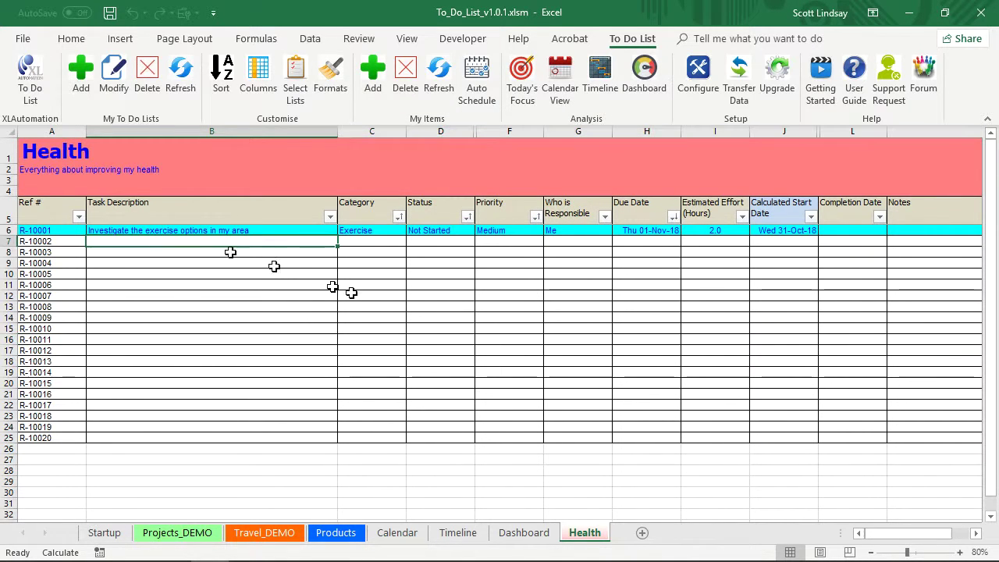
left_click(871, 552)
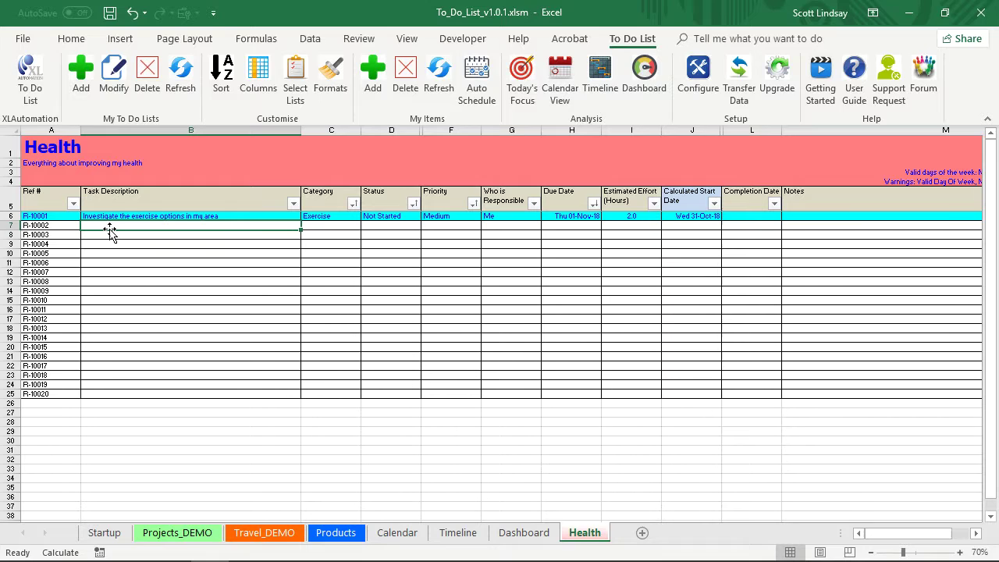
type("Health improvement for diet")
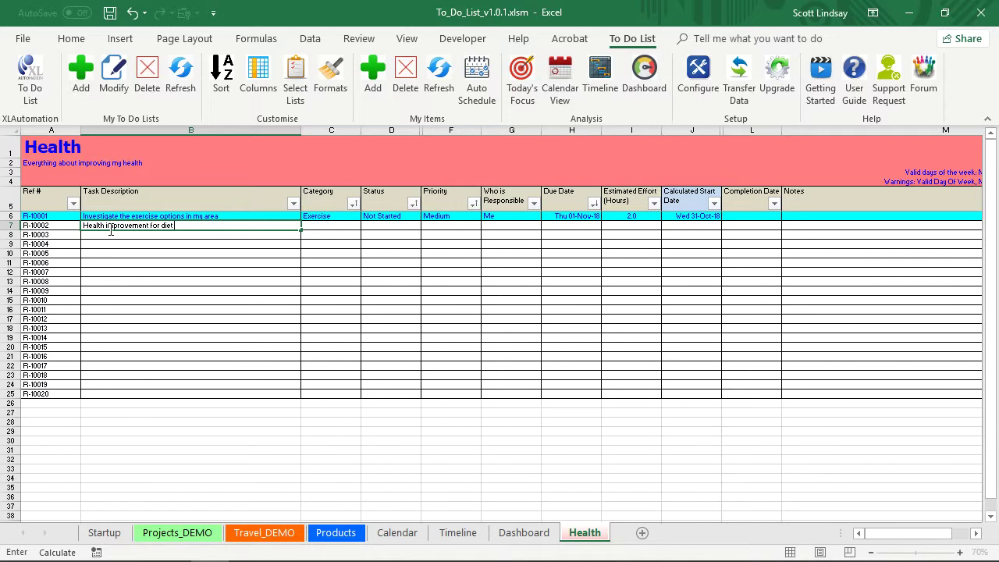
key("Return")
type("L")
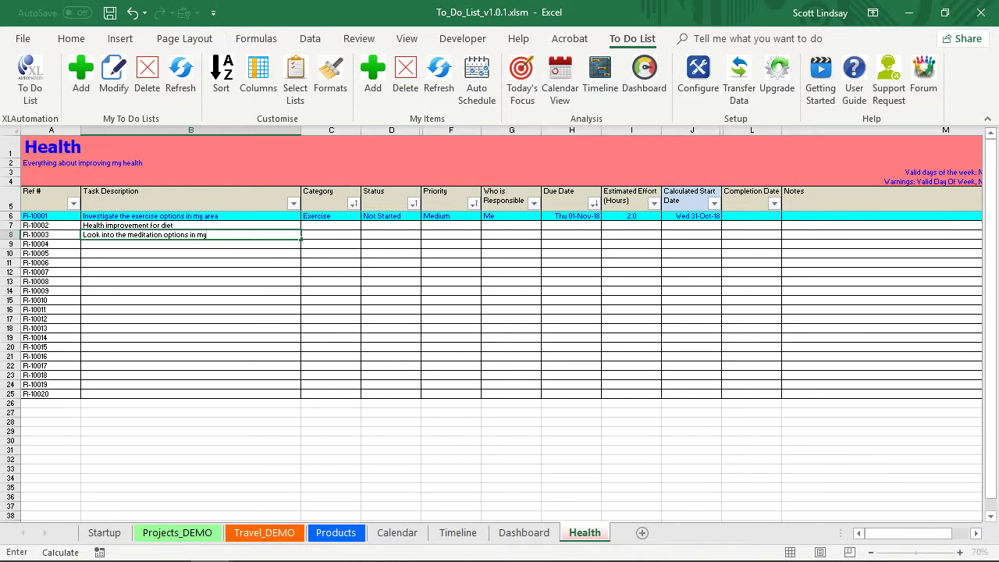
left_click(238, 234)
key("Return")
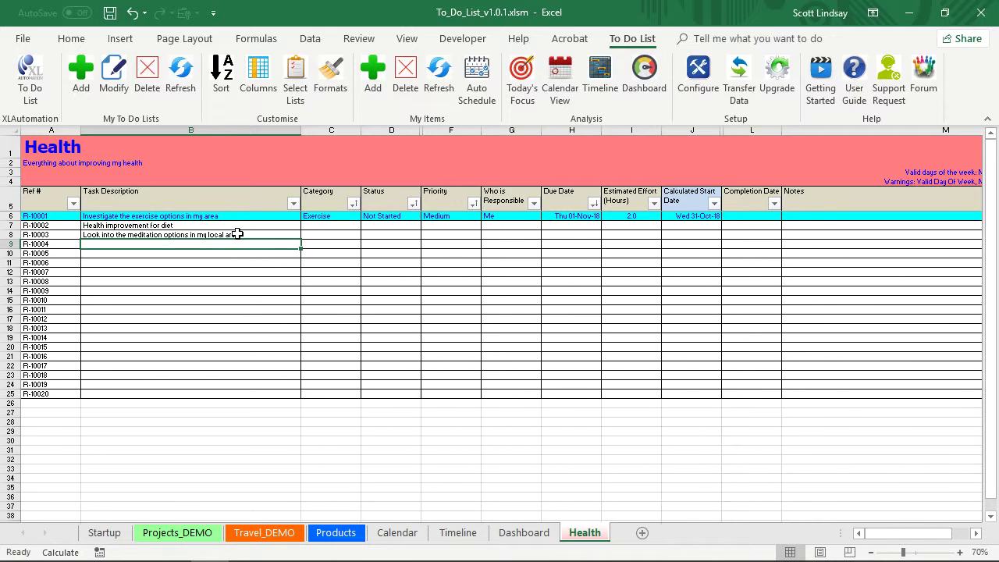
- Enter the R-10004 task description "Source a personal trainer to help with my improve strength and conditioning"
type("Sou")
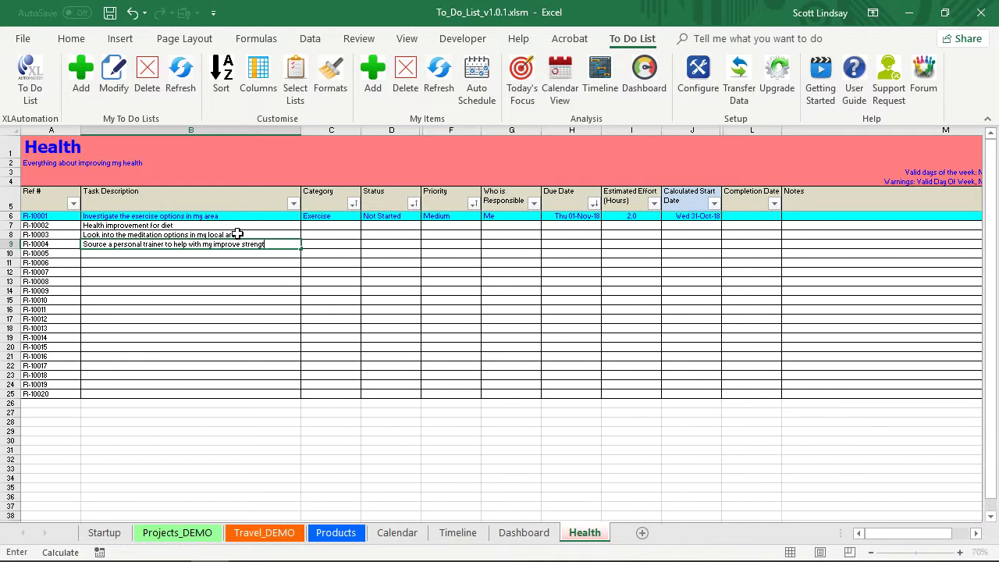
type("onditioning")
key("Return")
- Set the categories to Diet for R-10002, Meditation for R-10003 and Exercise for R-10004
left_click(169, 227)
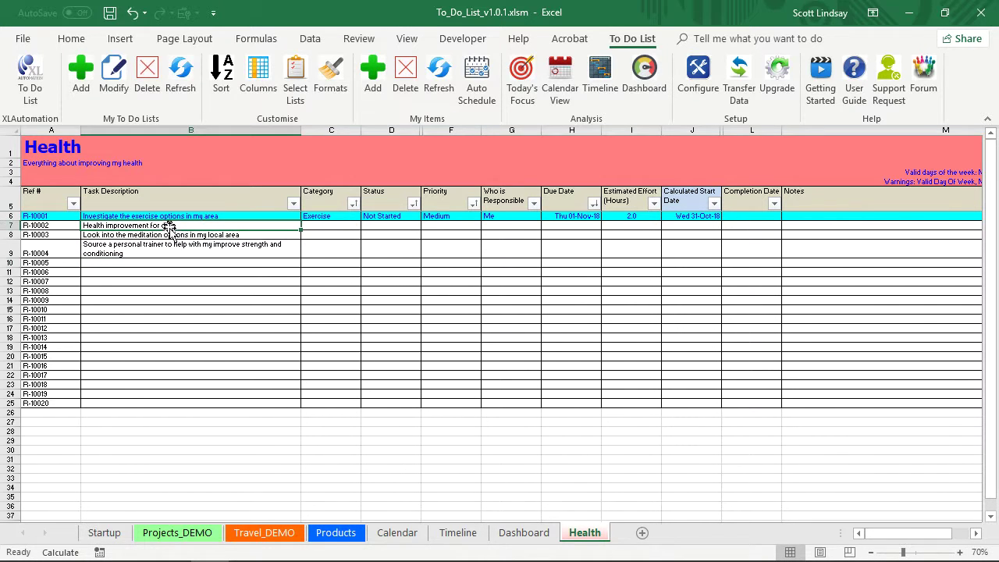
left_click(330, 225)
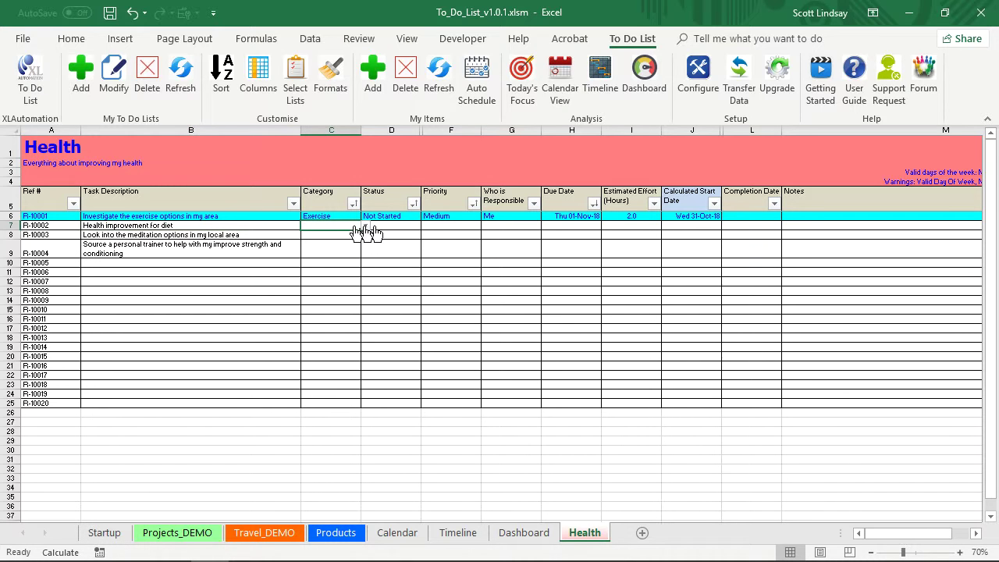
left_click(364, 226)
left_click(330, 236)
left_click(959, 552)
left_click(959, 551)
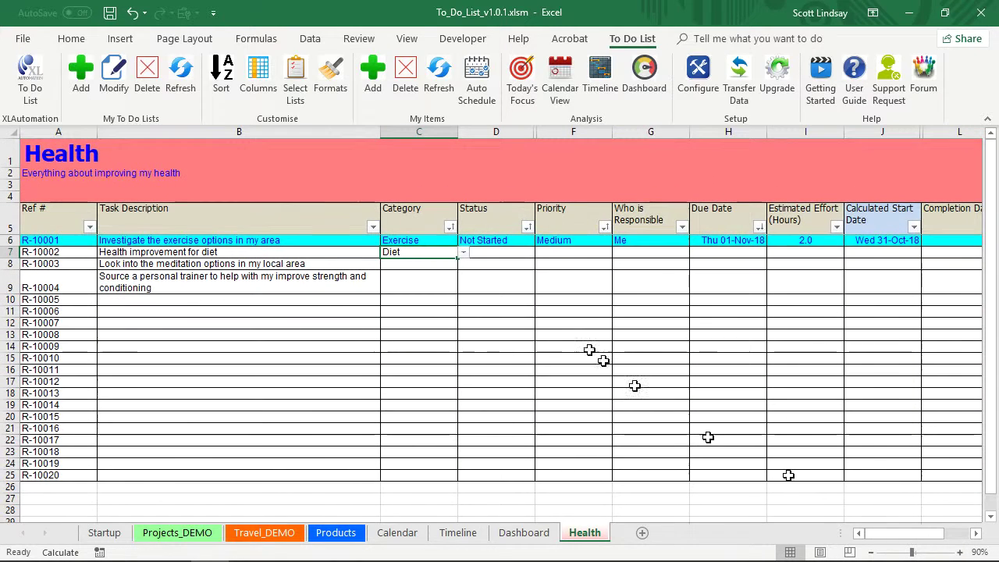
left_click(429, 264)
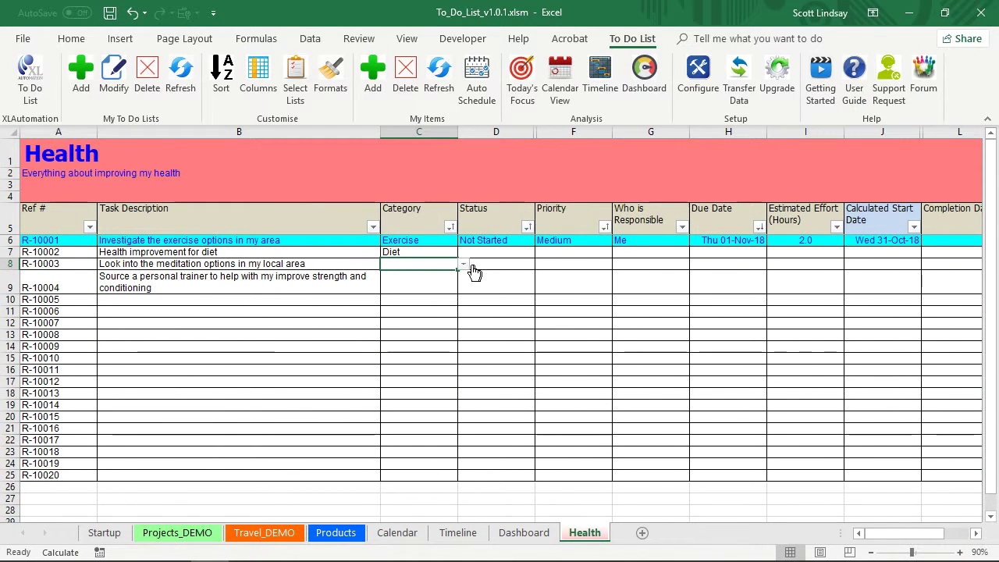
left_click(463, 267)
left_click(417, 293)
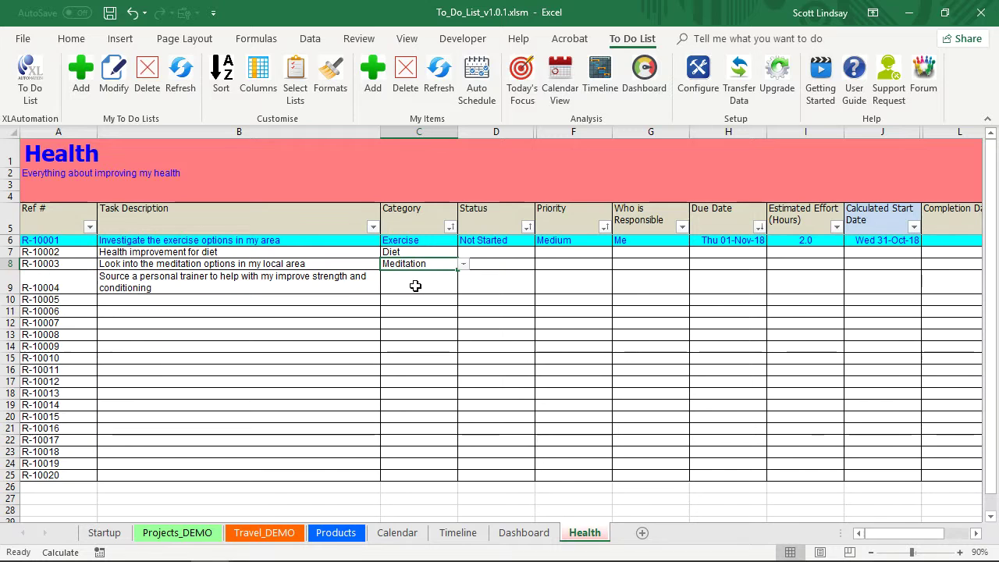
left_click(409, 287)
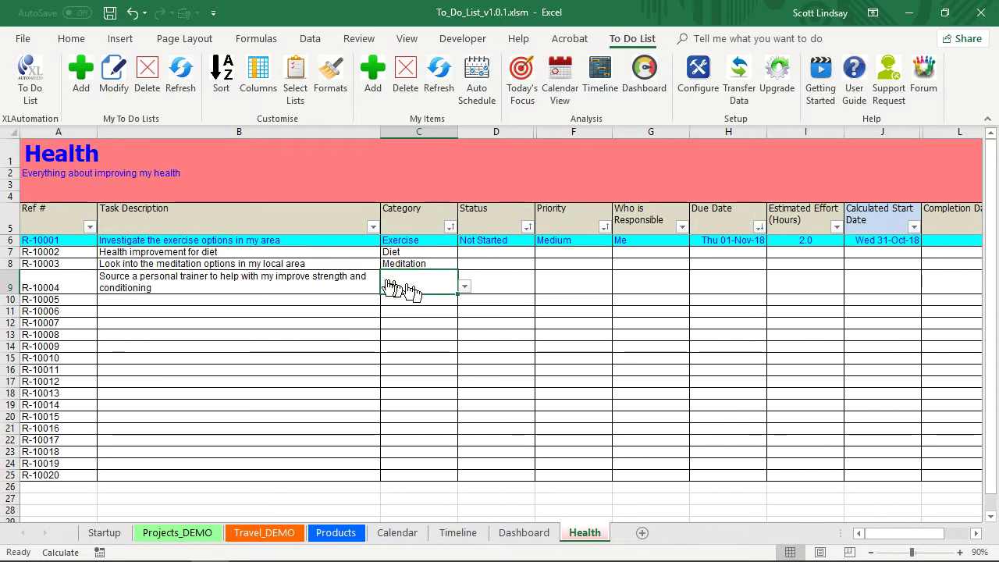
left_click(465, 288)
left_click(414, 295)
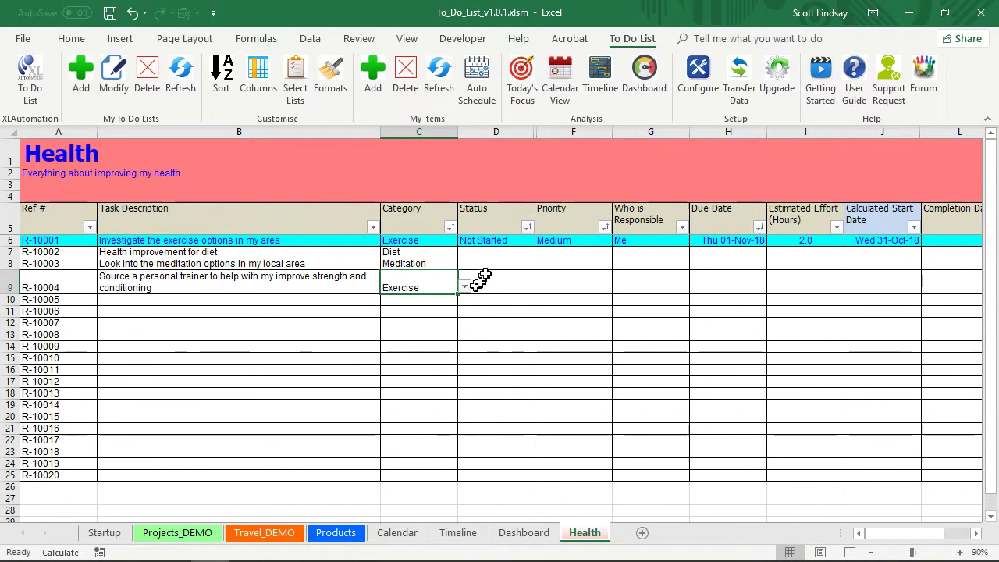
- Set the status of tasks R-10002, R-10003 and R-10004 to Not Started
left_click(494, 252)
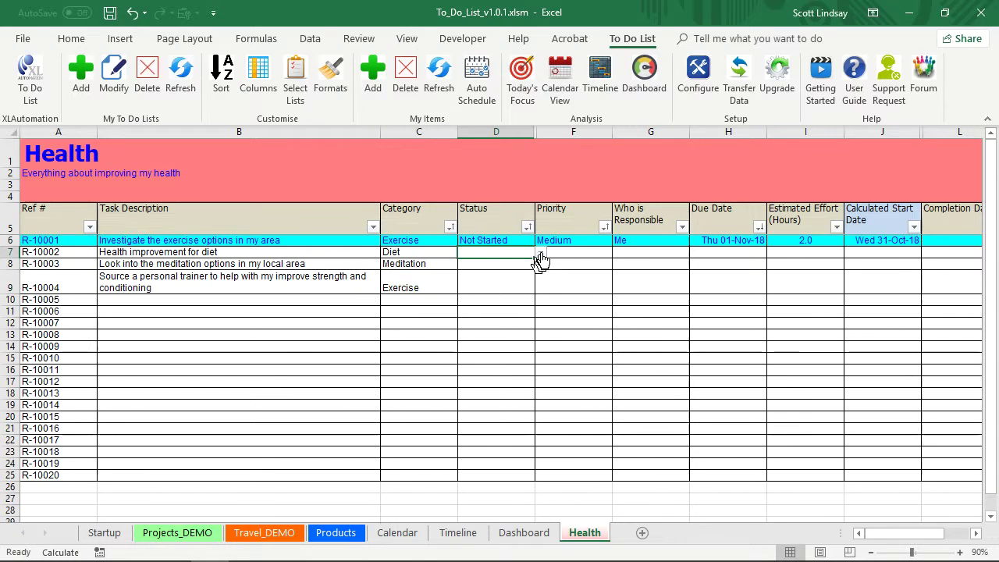
left_click(541, 253)
left_click(515, 263)
left_click(523, 266)
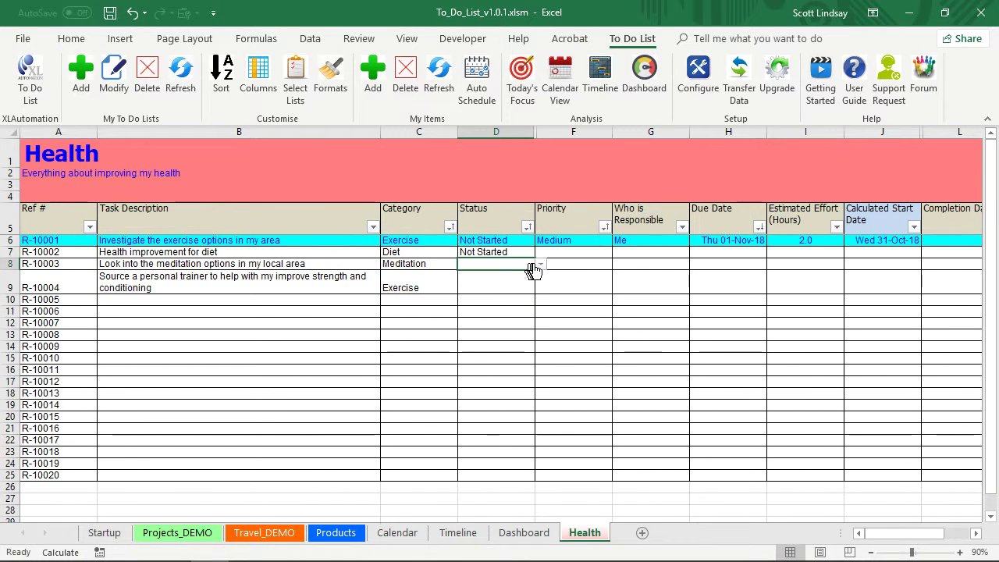
left_click(541, 269)
left_click(502, 276)
left_click(486, 291)
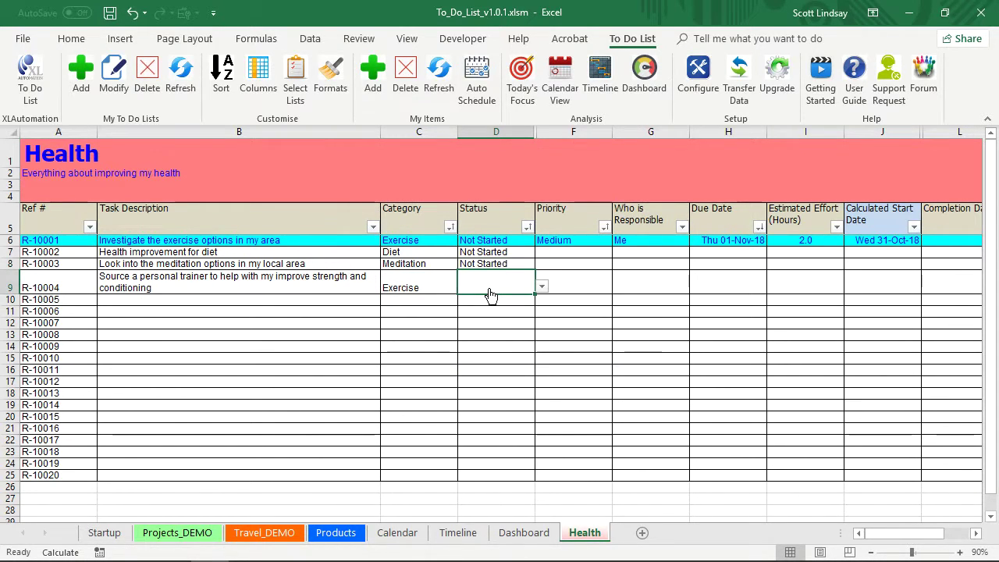
type("n")
key("Return")
- Set the priorities to High for R-10002, Medium for R-10003 and Low for R-10004
left_click(574, 254)
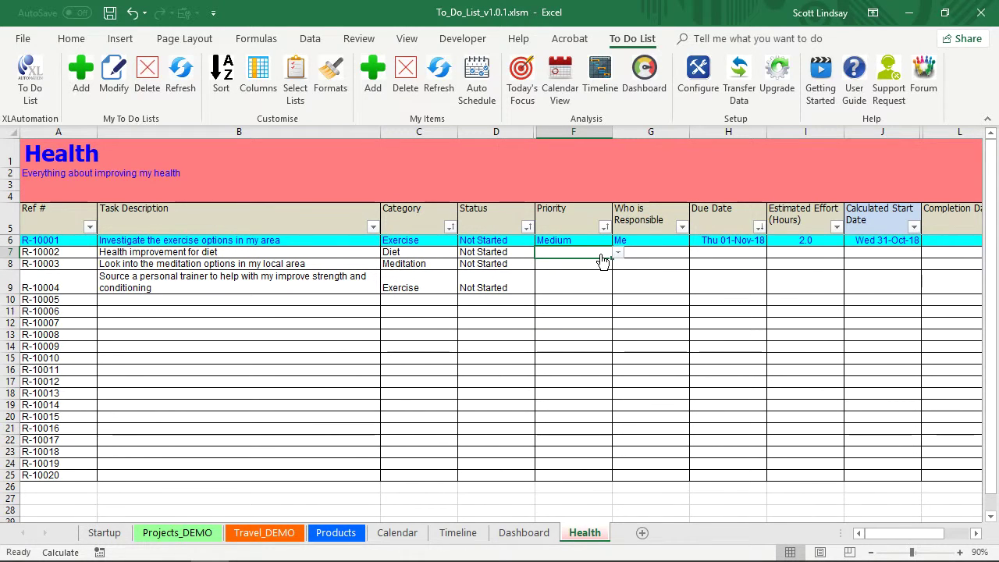
type("High")
key("Return")
type("Medium")
key("Return")
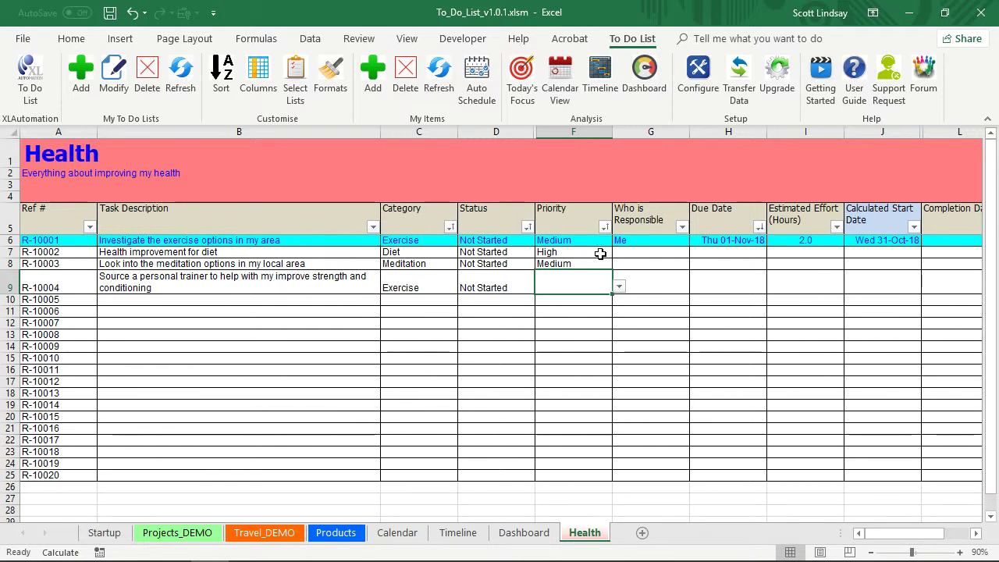
type("Low")
key("Return")
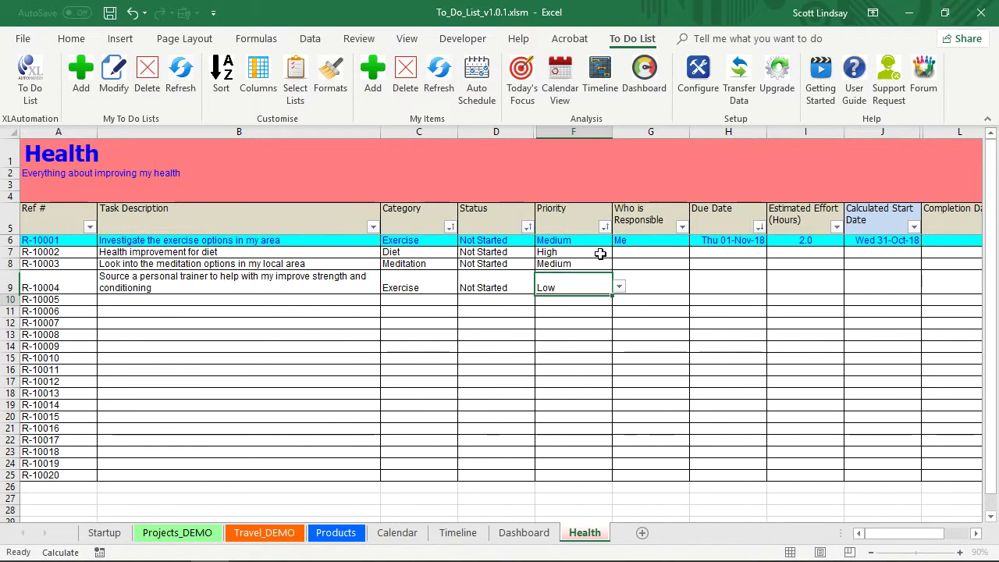
- Enter Me as the person responsible for tasks R-10002, R-10003 and R-10004
left_click(640, 254)
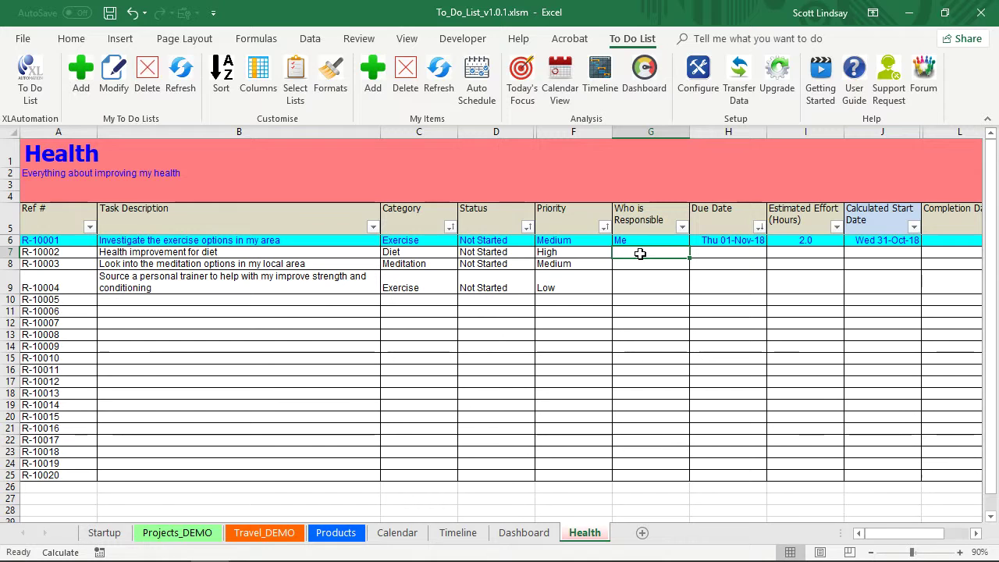
type("Me")
key("Return")
type("me")
key("Return")
type("me")
key("Return")
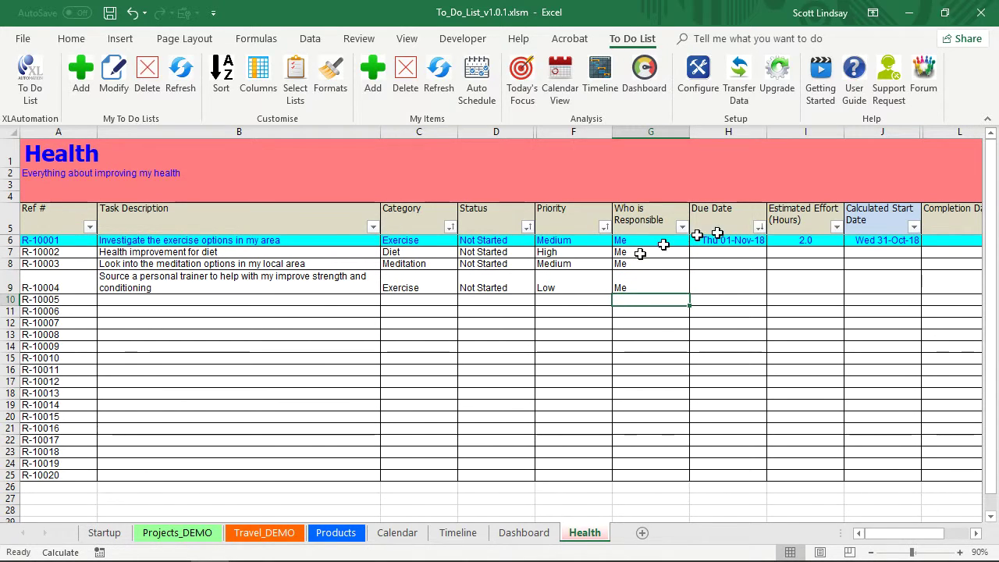
- Check the system calendar and set the due date of the R-10002 diet task to 5/11/18
left_click(975, 532)
left_click(975, 533)
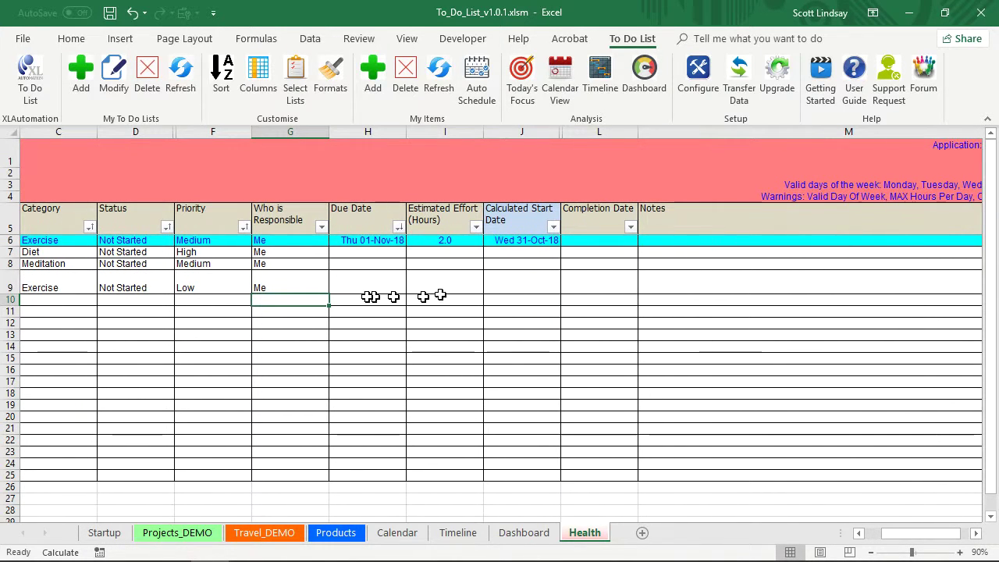
left_click(370, 251)
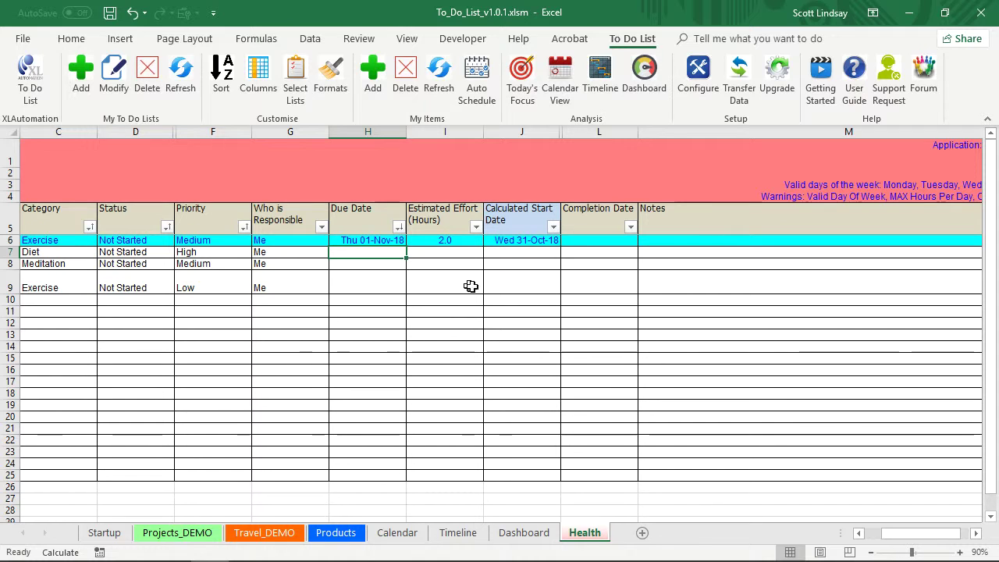
mouse_move(469, 561)
left_click(966, 553)
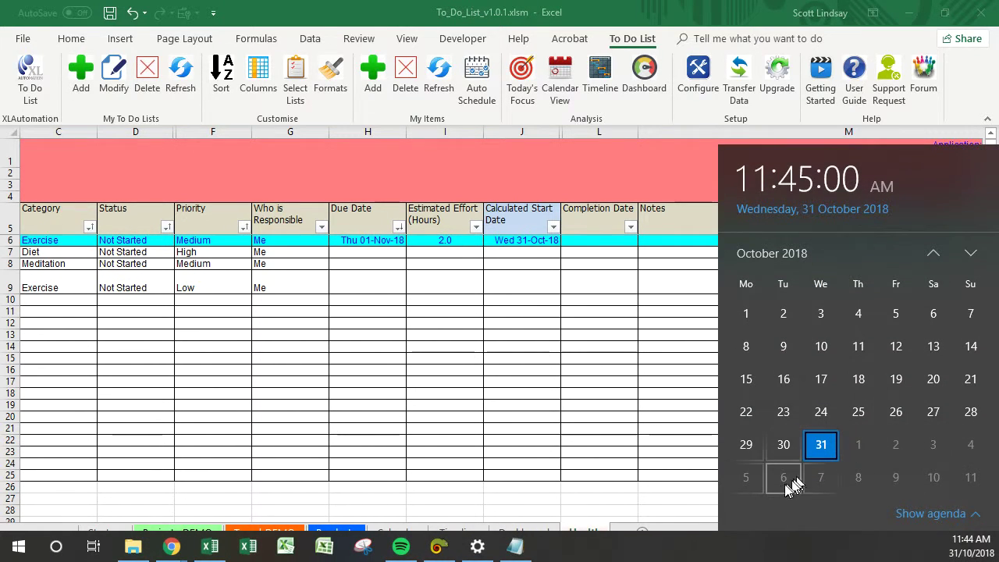
left_click(346, 248)
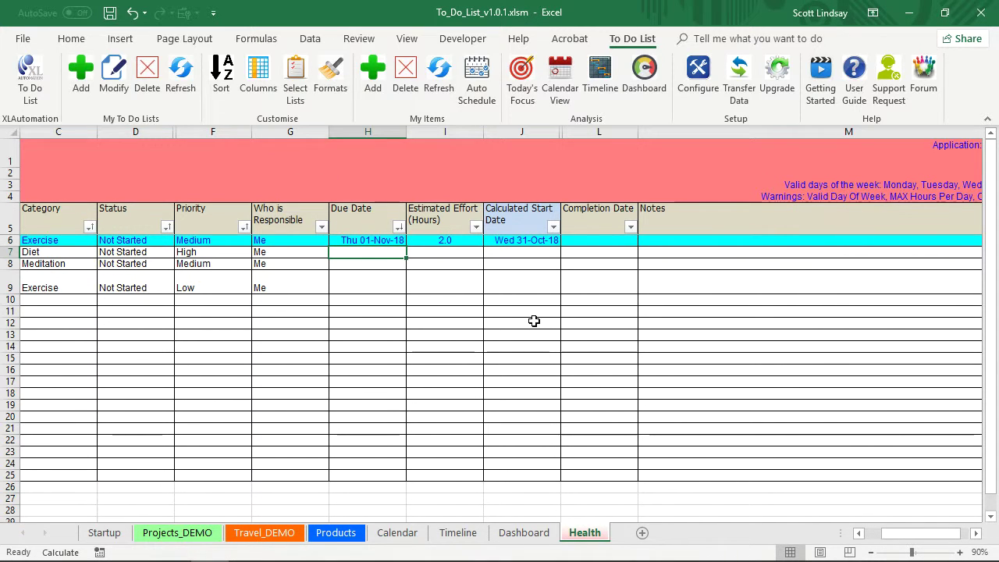
type("5/11/18")
key("Return")
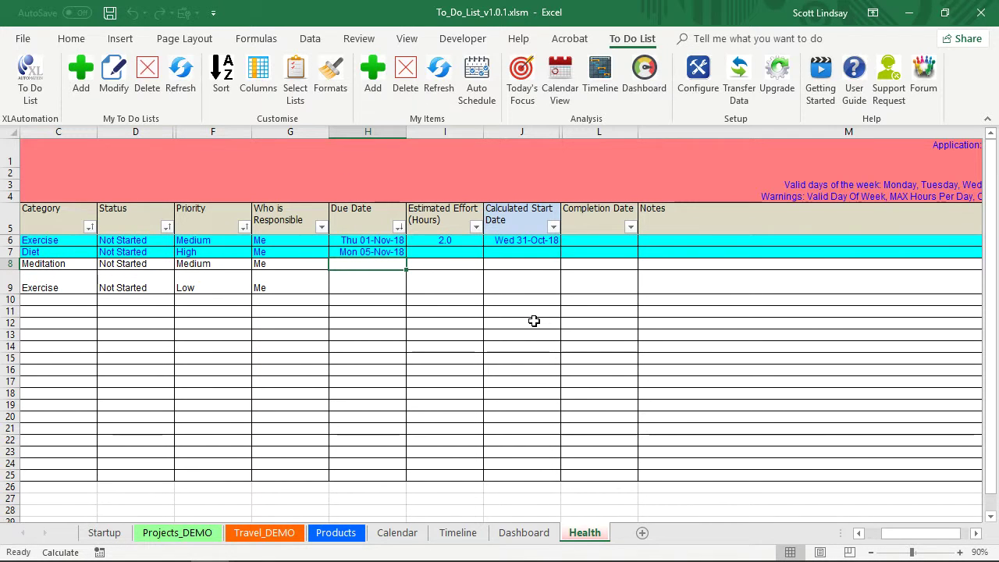
- Set the estimated effort of the R-10002 diet task to 5 hours
key("Up")
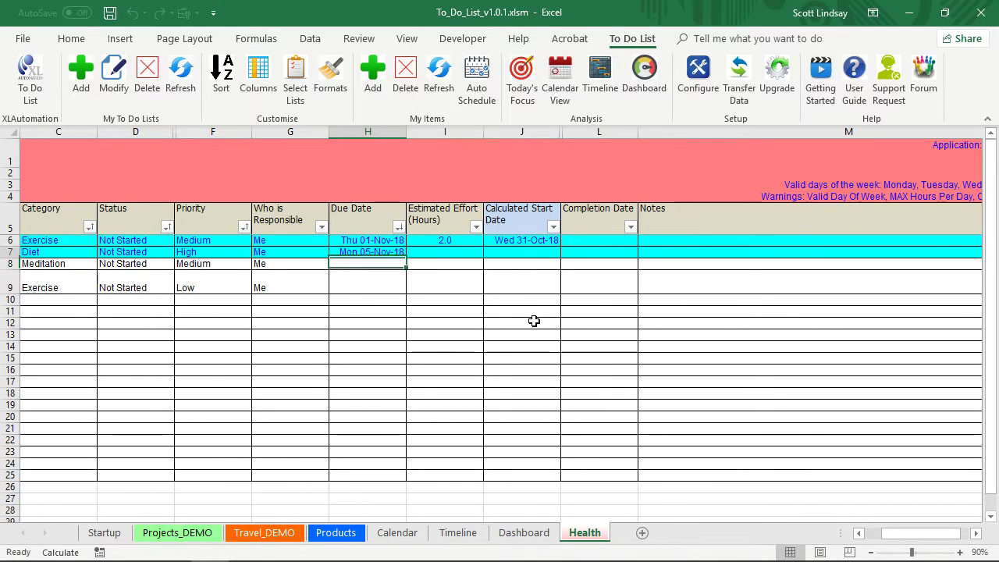
key("Home")
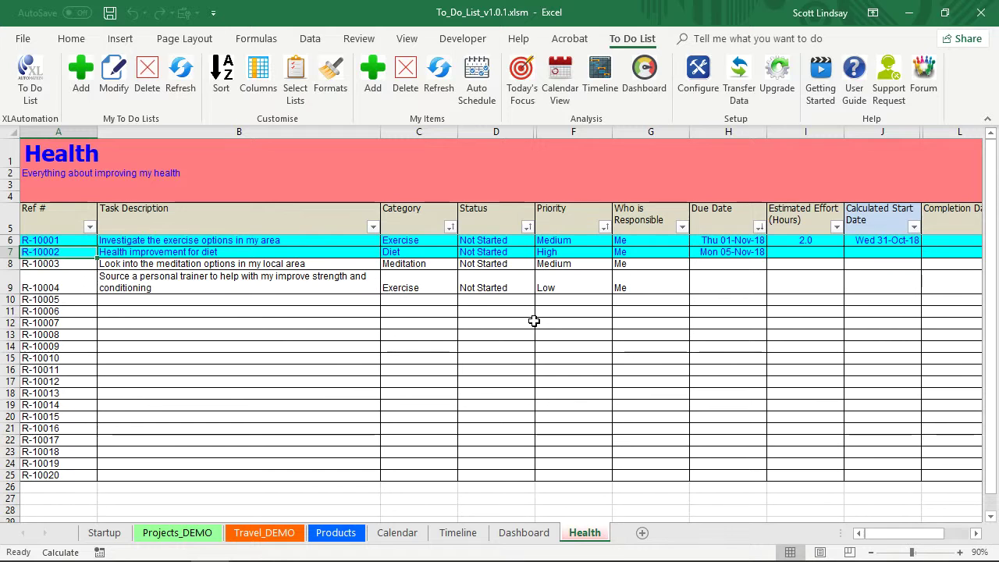
key("Right")
key("Right")
key("Right")
key("Right")
key("Right")
key("Right")
key("Right")
key("Right")
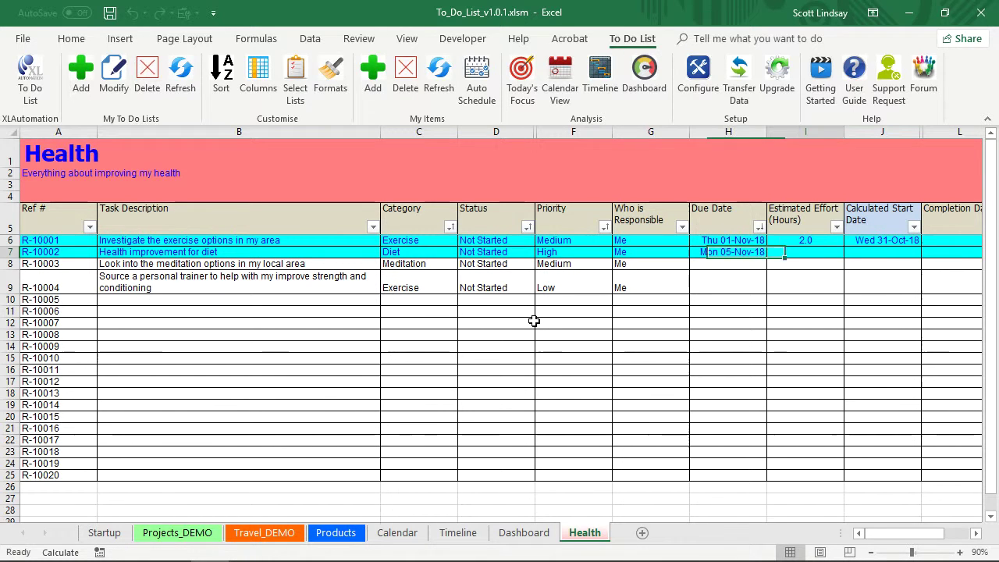
type("5")
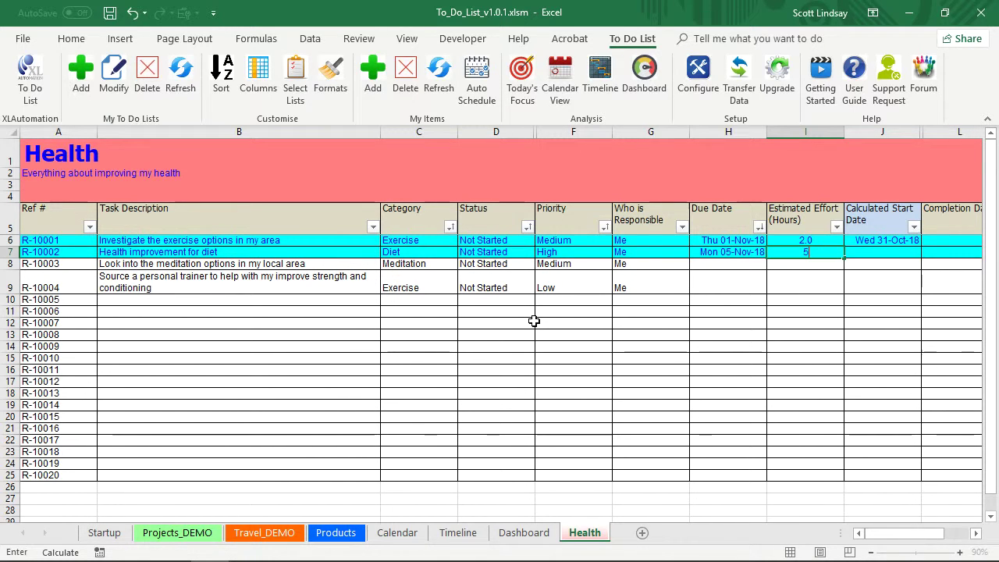
key("Return")
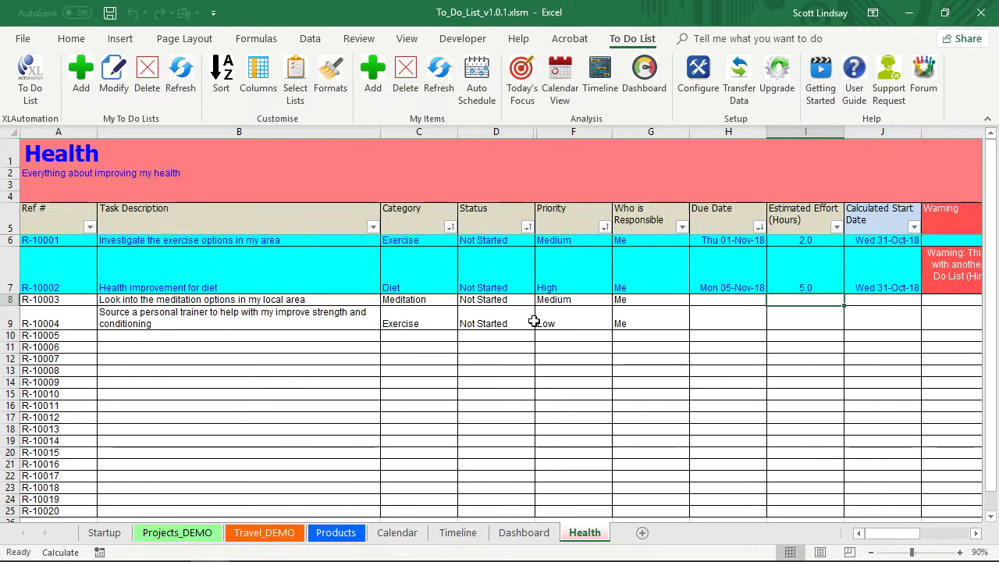
- Examine the warning, due date and calculated start date of the R-10002 diet task
key("Right")
key("Right")
key("Right")
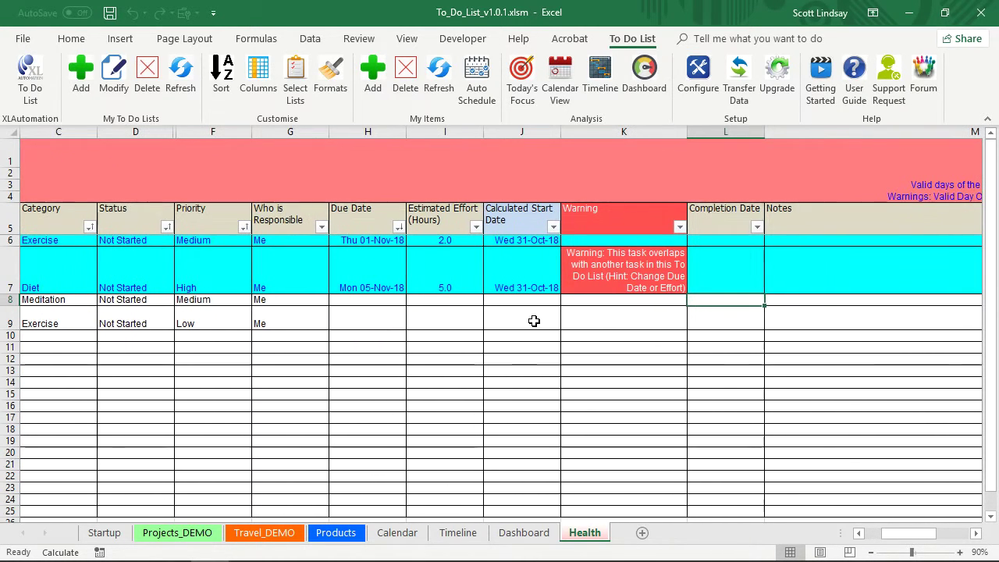
key("Up")
key("Left")
key("Left")
key("Left")
key("Left")
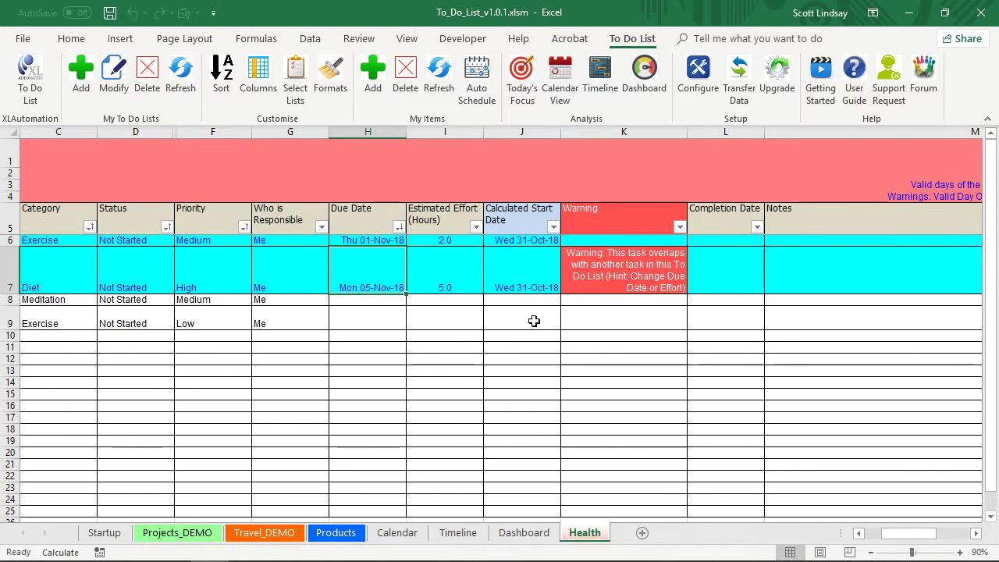
key("Right")
key("Right")
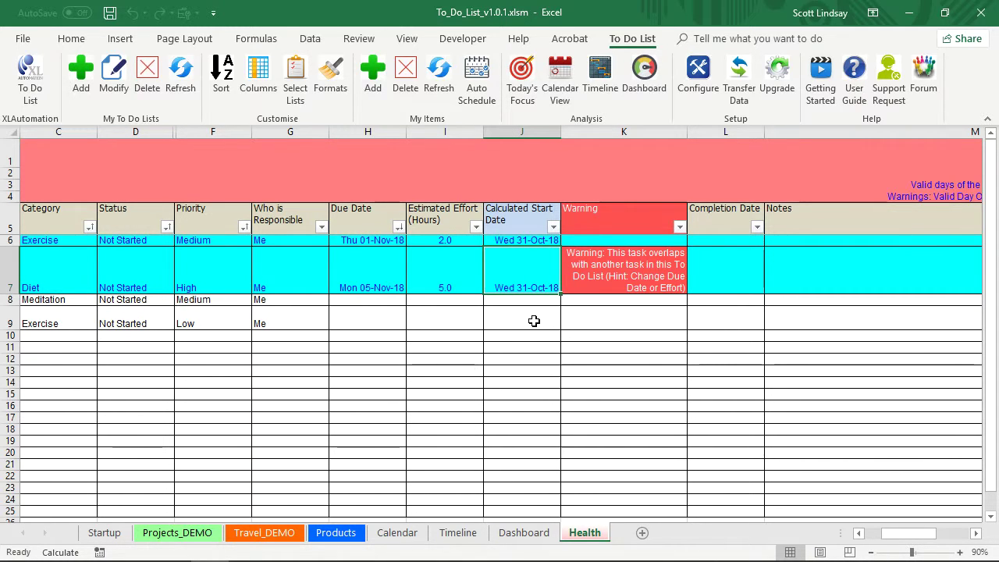
- Check the hours per day, valid weekdays and warning settings in the Health list's header against the R-10002 task
key("Right")
key("Right")
key("Right")
key("Right")
key("Right")
key("Up")
key("Up")
key("Up")
key("Up")
key("Left")
key("Left")
key("Left")
key("Left")
key("Left")
key("Left")
key("Down")
key("Down")
key("Down")
key("Down")
key("Left")
key("Left")
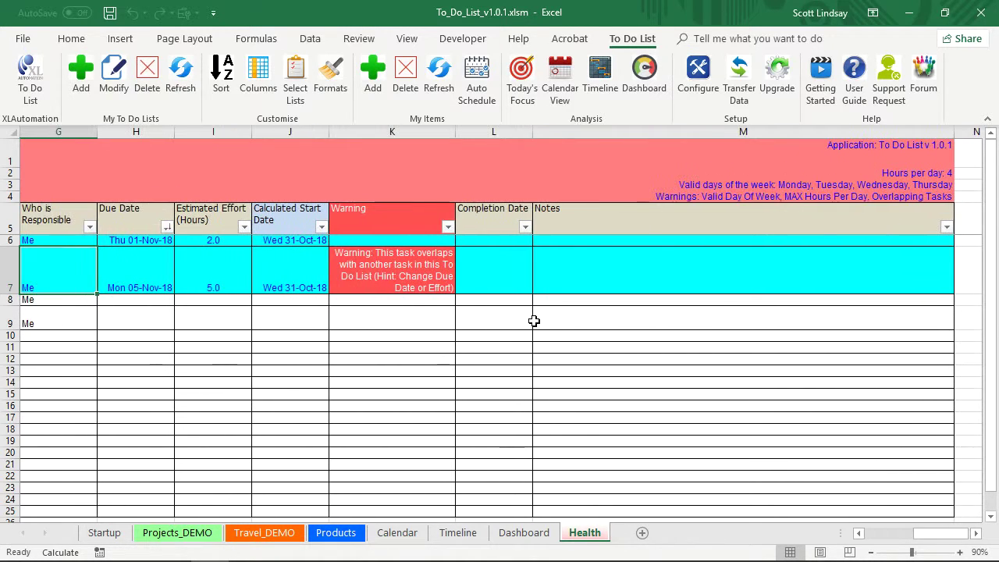
- Set the estimated effort of the R-10002 diet task to 4 hours
key("Right")
key("Right")
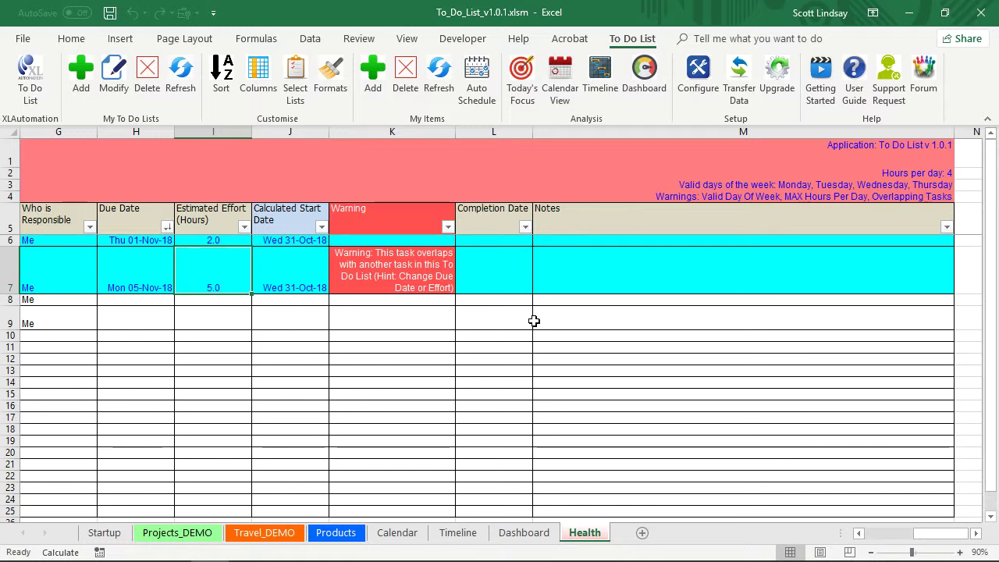
type("4")
key("Return")
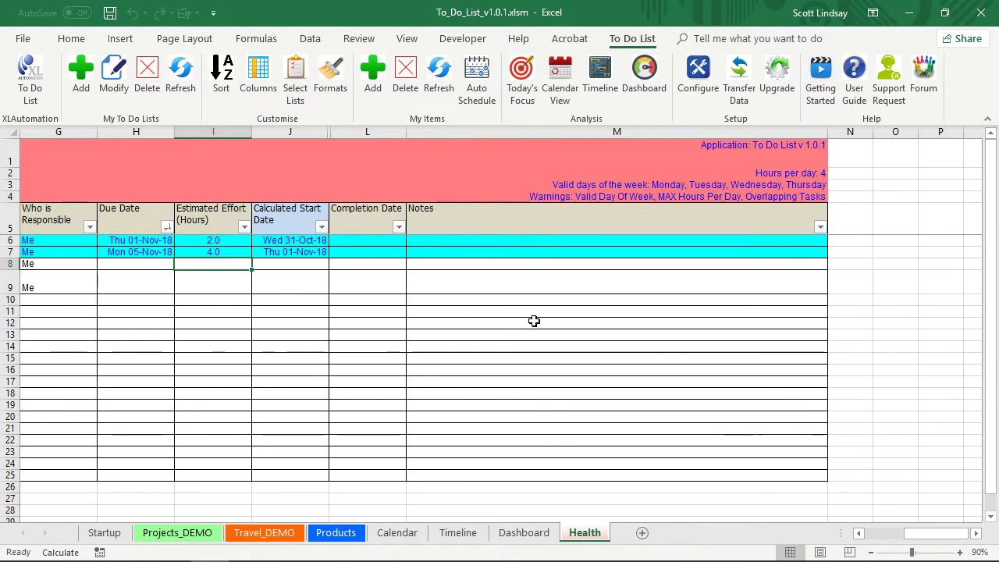
- Set the due date of the R-10003 meditation task to 7/11/18
key("Up")
key("Left")
key("Left")
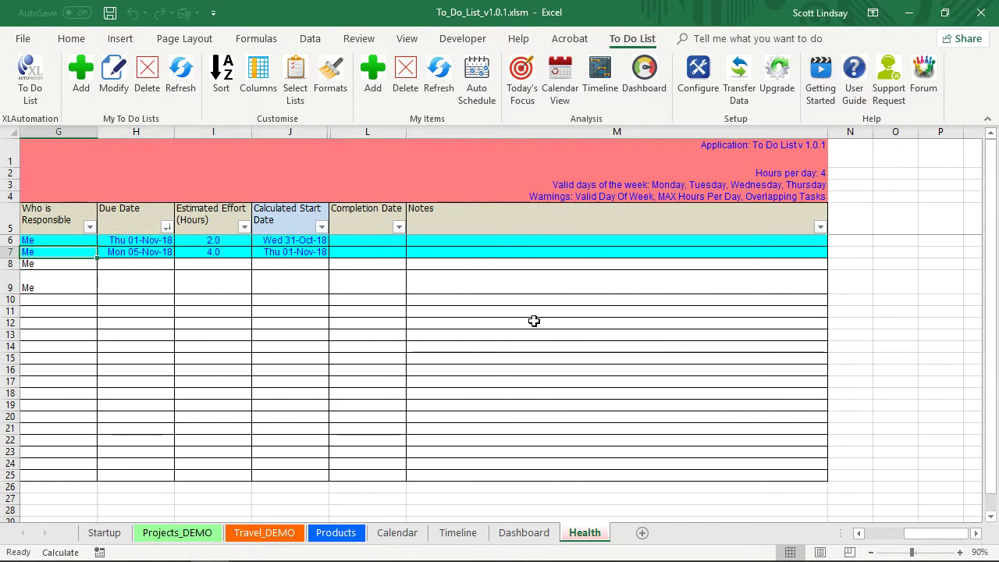
key("Left")
key("Left")
key("Left")
key("Left")
key("Down")
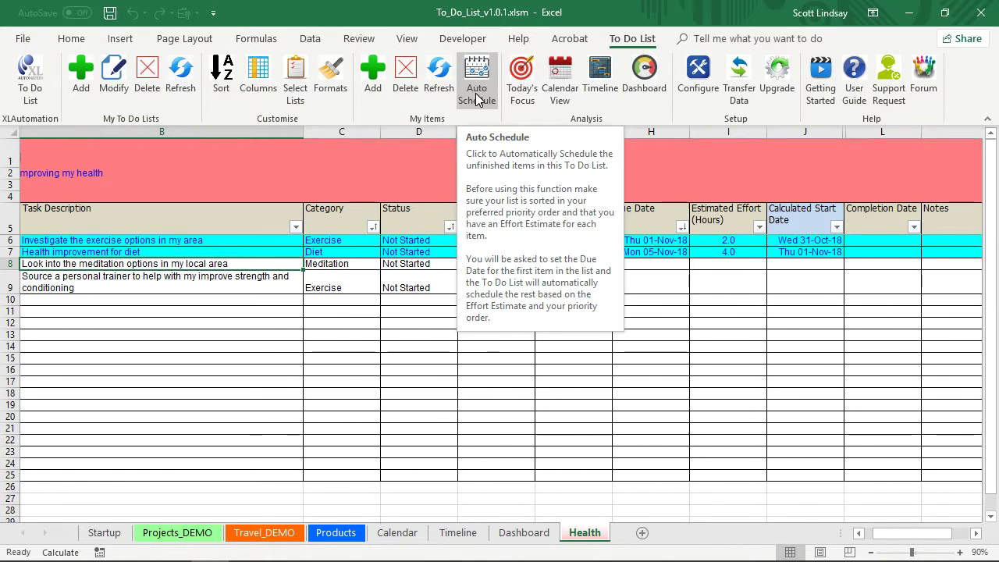
left_click(649, 262)
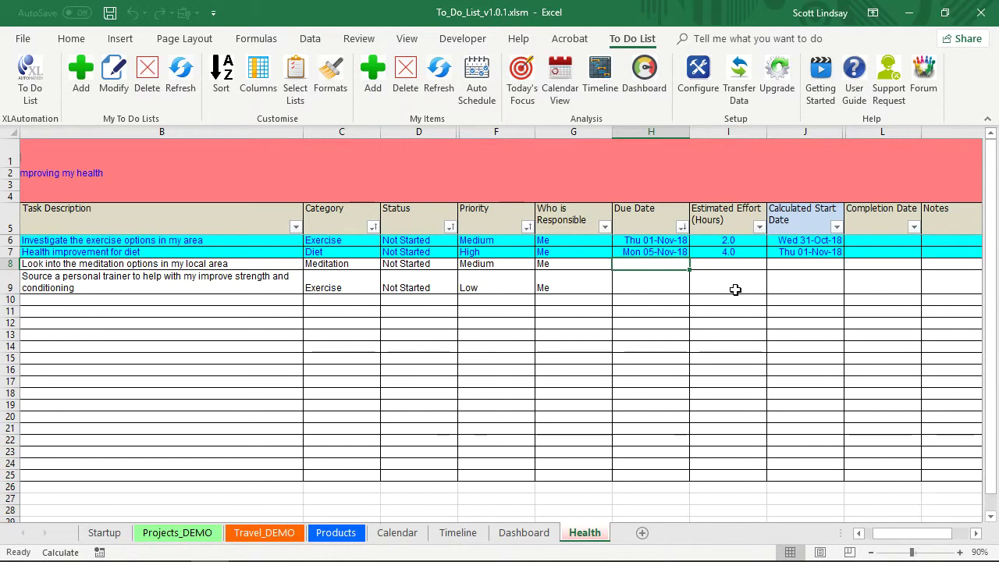
key("BackSpace")
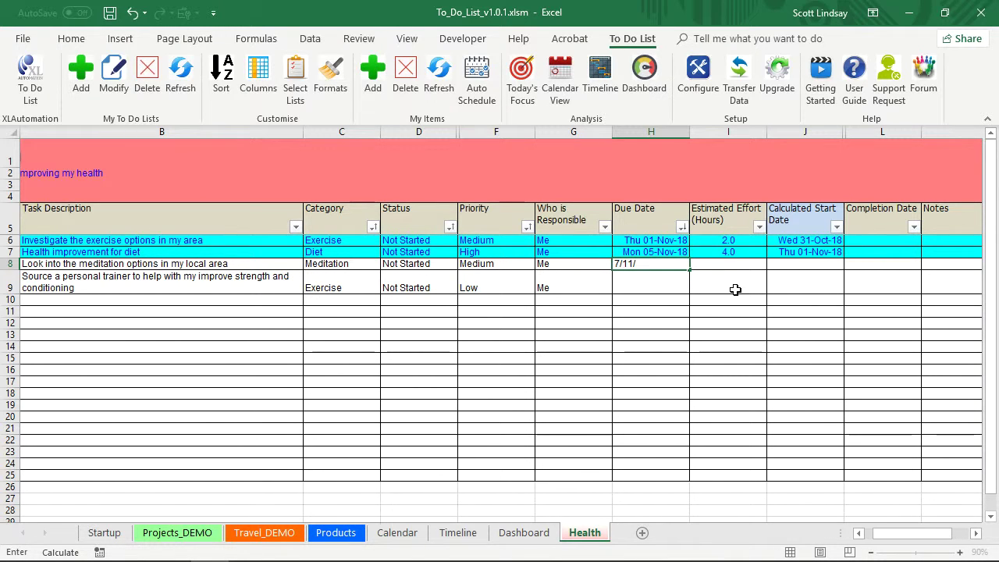
type("7/11/18")
key("Return")
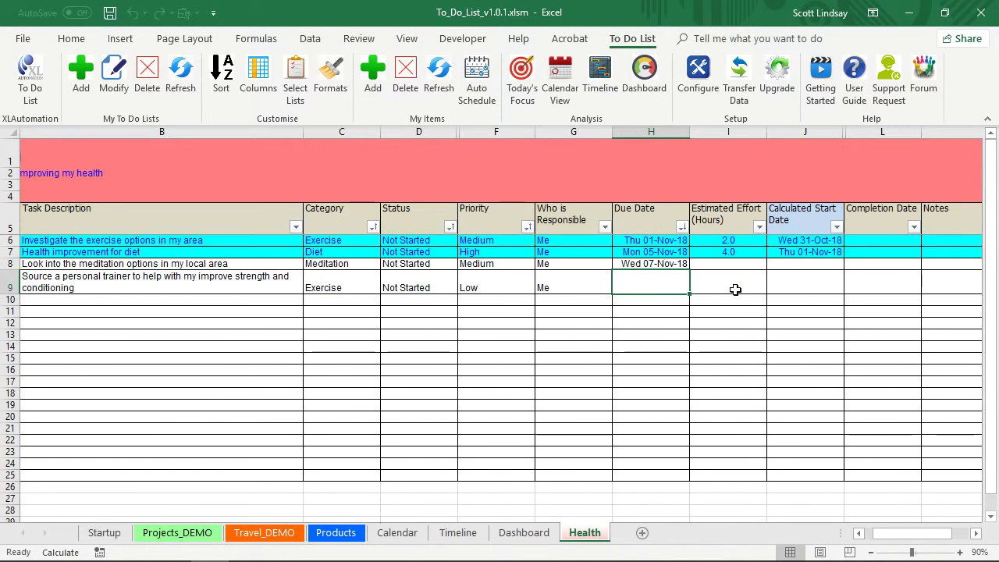
- Set the estimated effort of the R-10003 meditation task to 3 hours
key("Up")
key("Right")
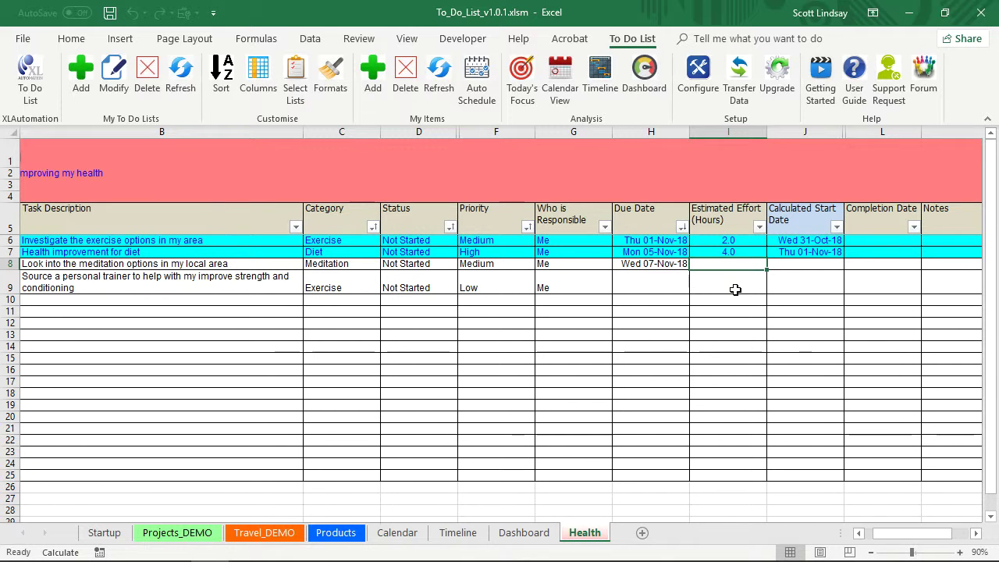
type("3")
key("Return")
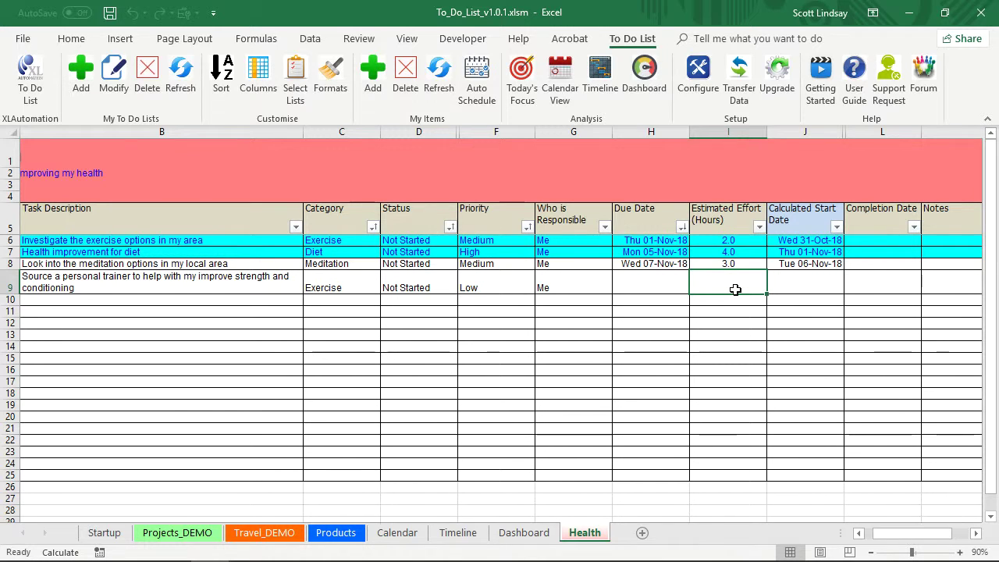
- Give the R-10004 personal trainer task a due date of 12/11/18 and an estimated effort of 10 hours
key("Left")
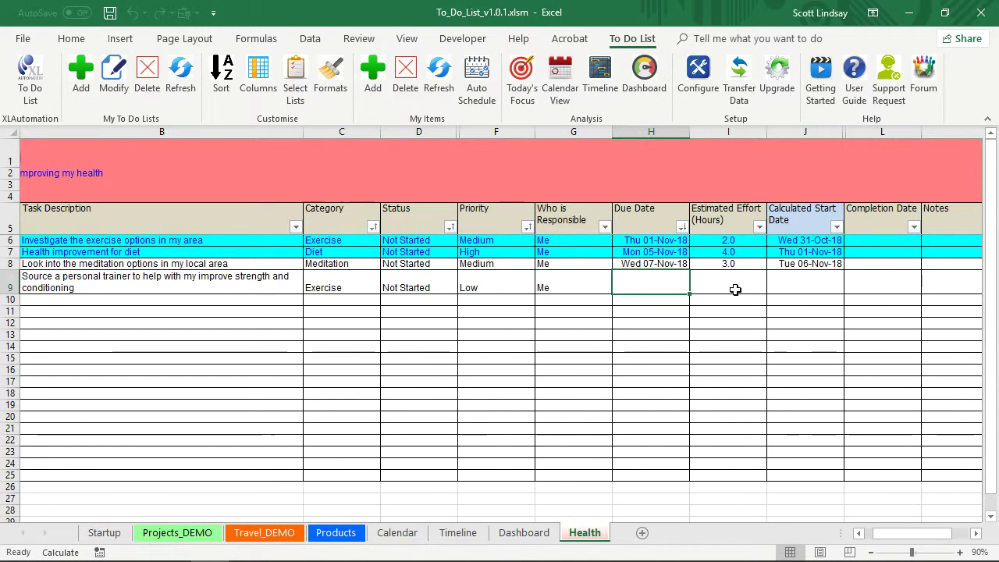
type("12")
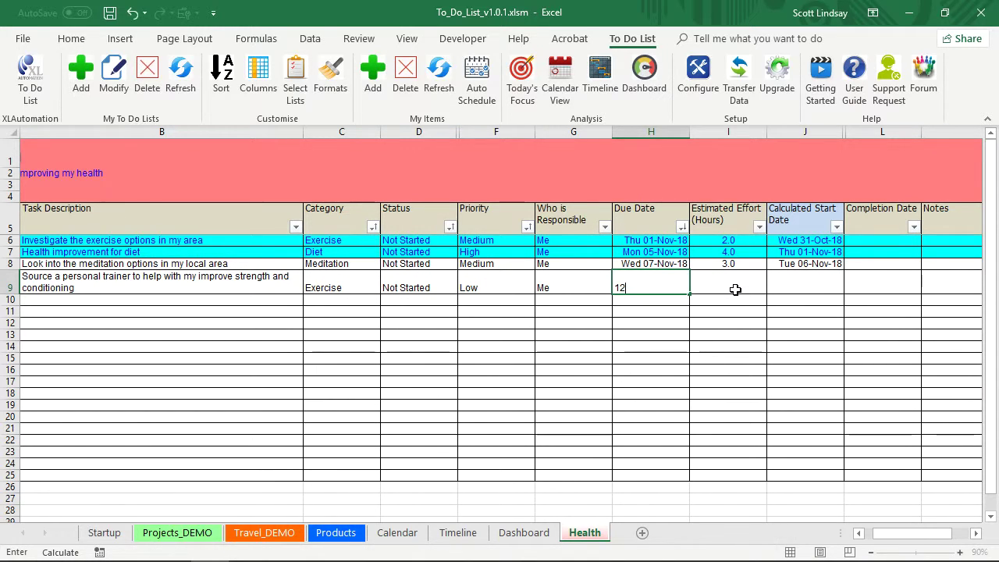
type("/11/18")
key("Tab")
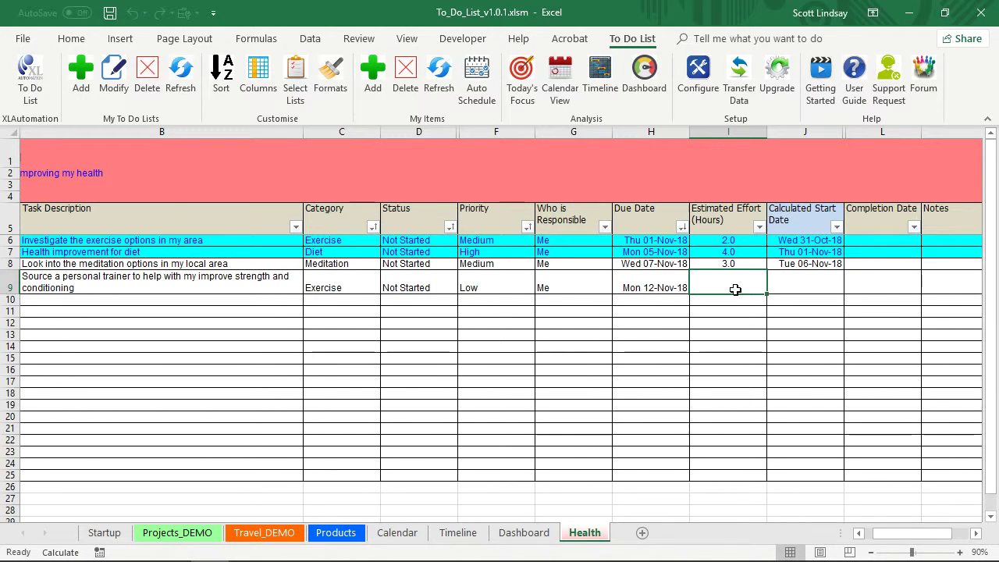
type("10")
key("Return")
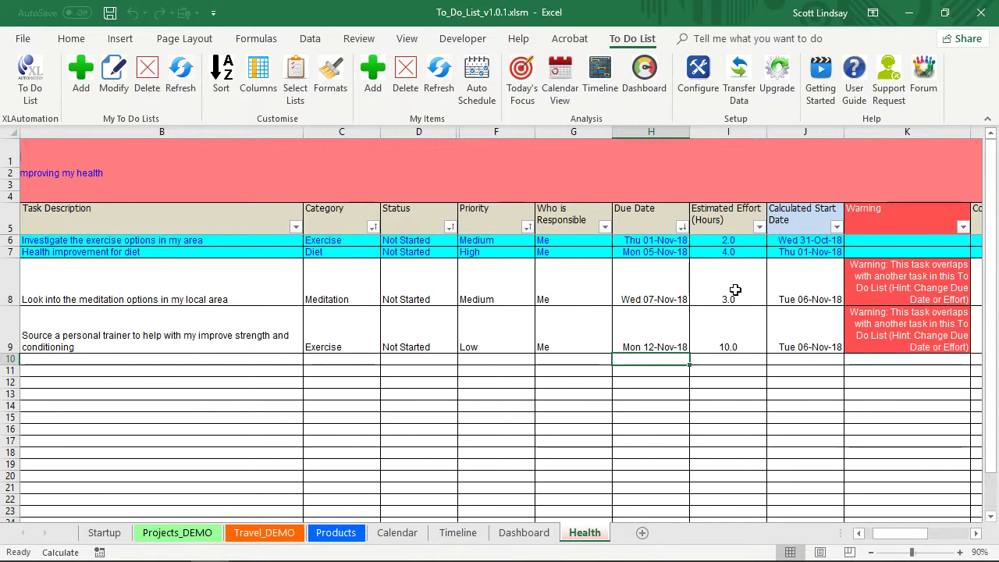
- Check the overlap warnings and set the due date of the R-10004 personal trainer task to 13/11/18
left_click(975, 533)
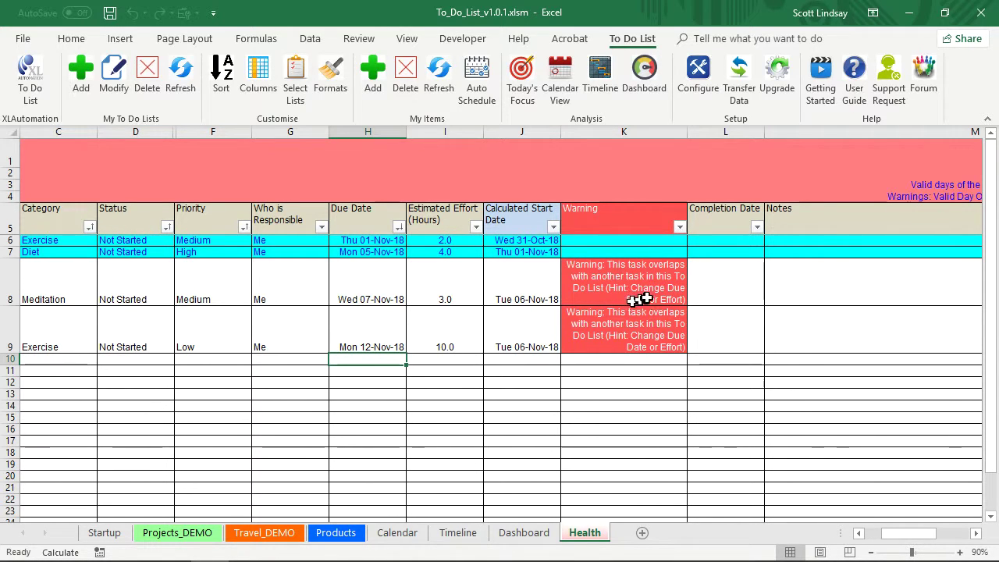
left_click(383, 340)
type("13")
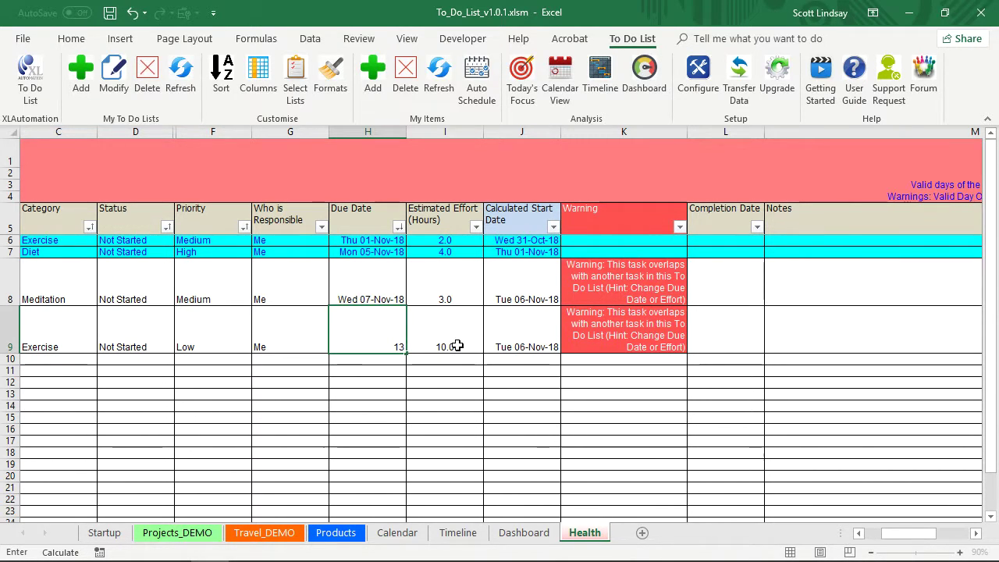
type("/11/18")
key("Tab")
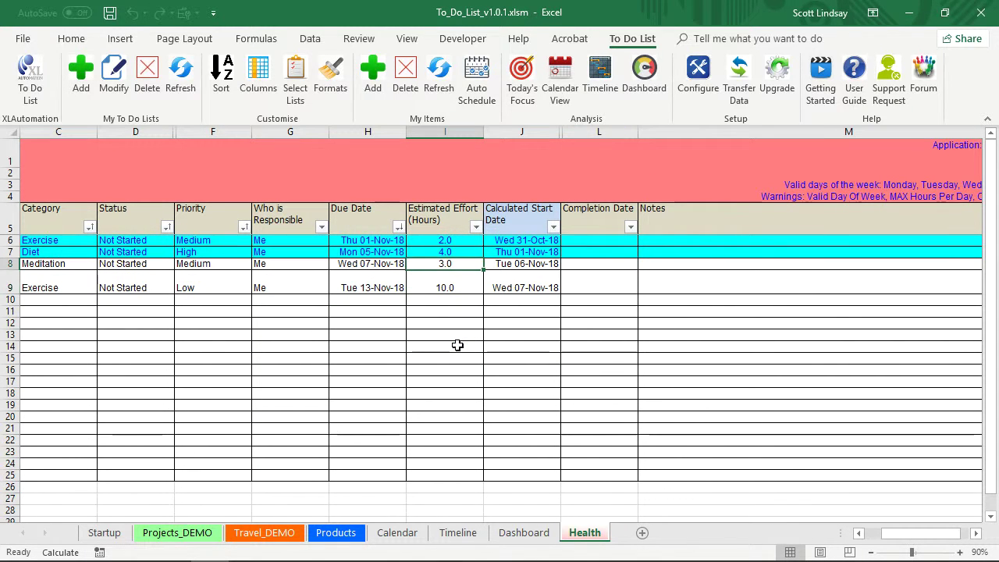
- Examine the calculated start date, completion date and notes columns of the four Health tasks
key("Tab")
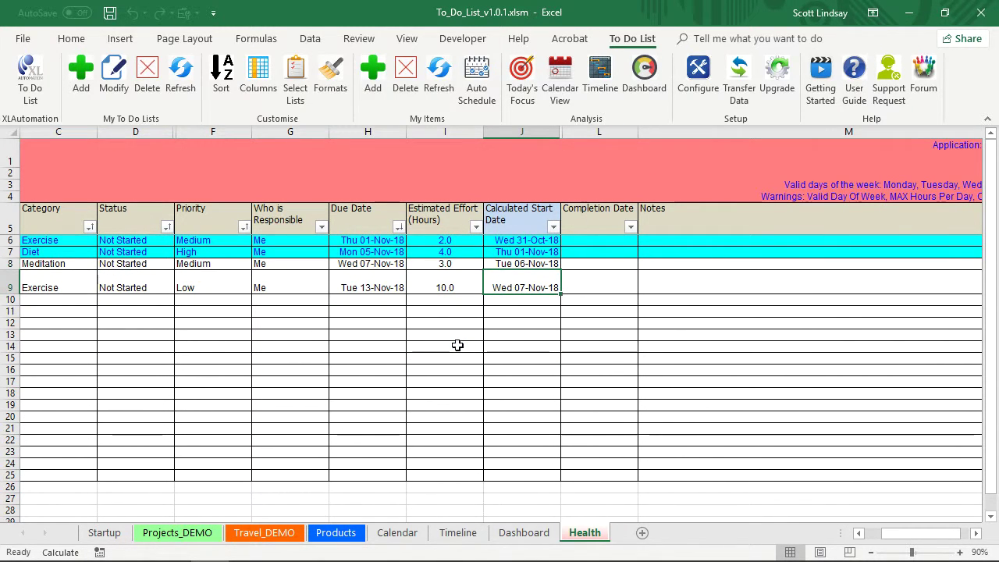
key("Tab")
key("Up")
key("Up")
key("Up")
key("Down")
key("Down")
key("Down")
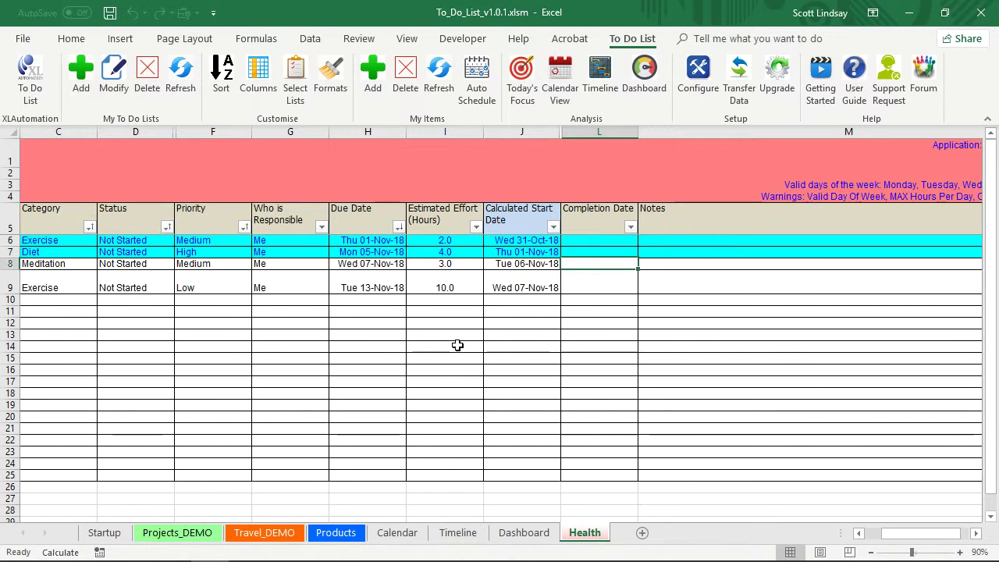
key("Tab")
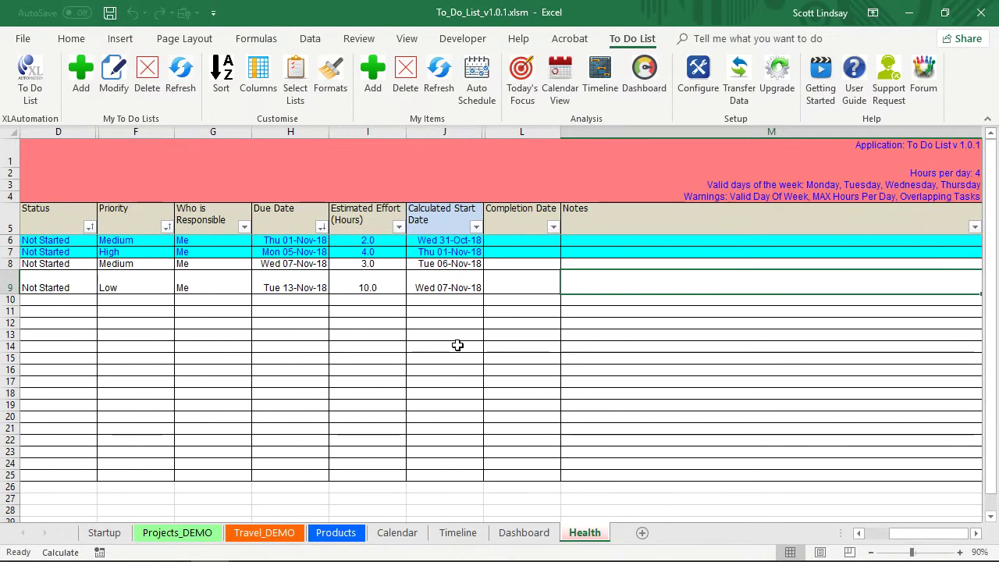
- Return to the start of the Health list and refresh its items to apply the current sort order
key("Left")
key("Left")
key("Home")
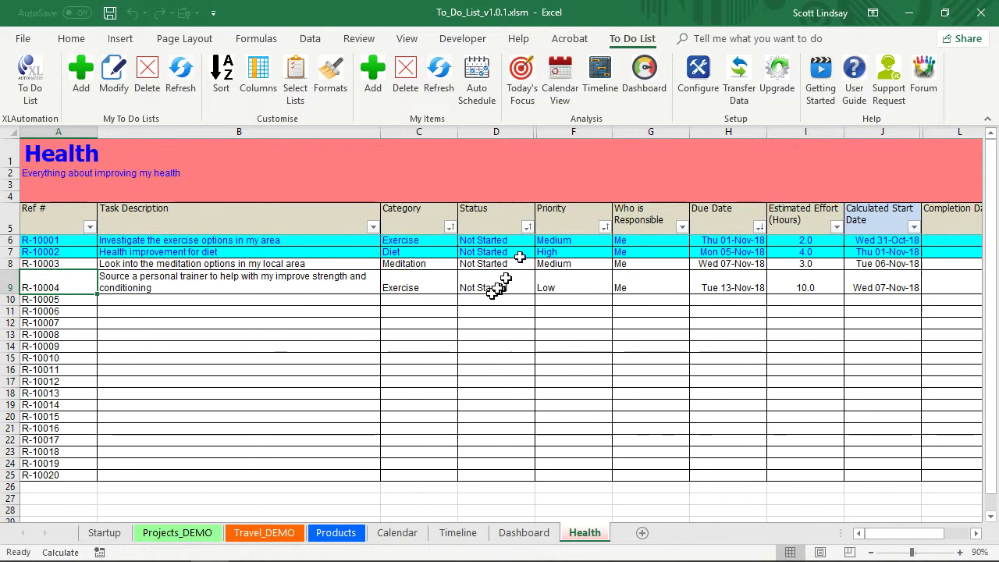
left_click(442, 73)
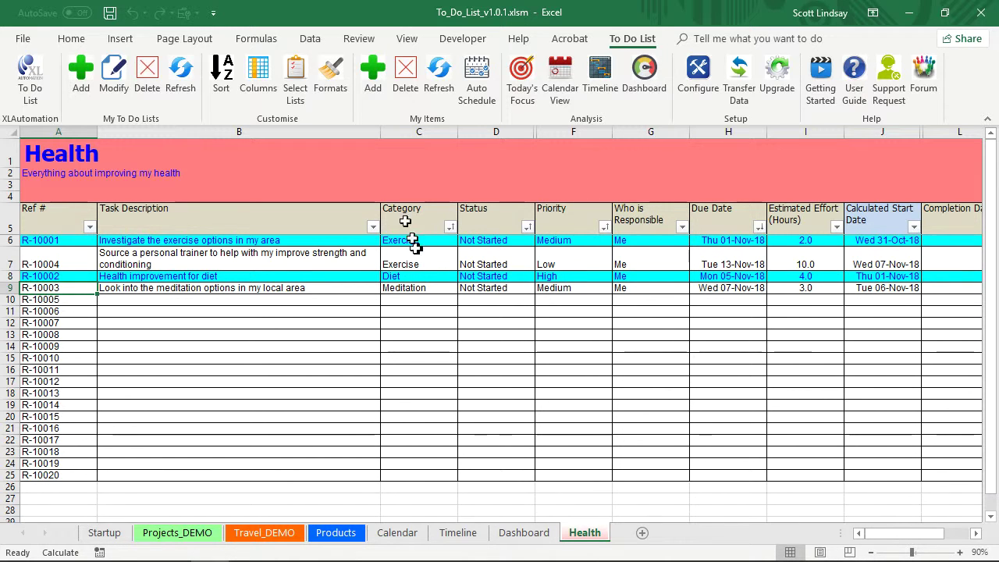
- Update the Health list's custom sort so that Priority, ascending, is the first sort column
left_click(223, 76)
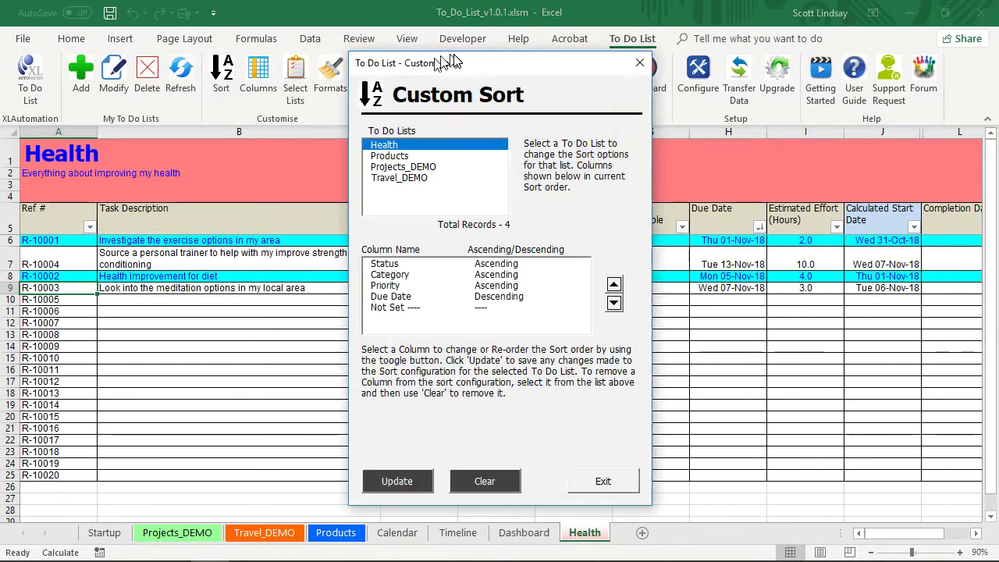
left_click_drag(466, 77, 186, 79)
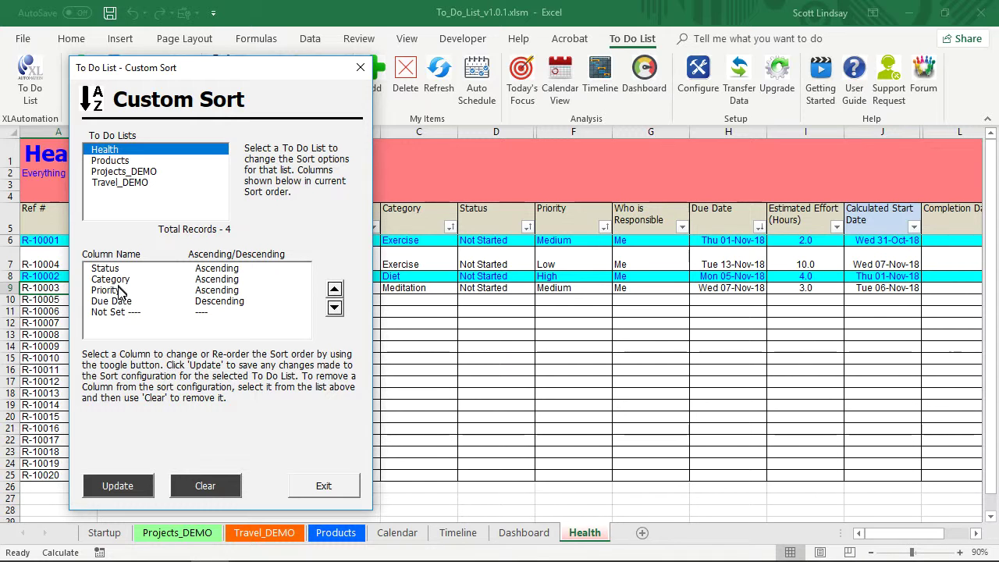
left_click(118, 291)
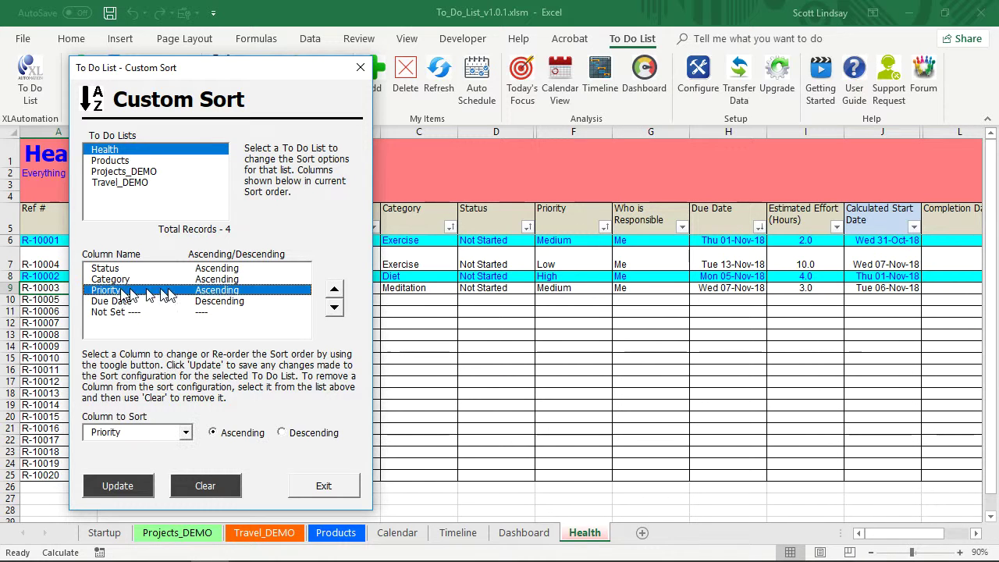
left_click(335, 290)
left_click(335, 290)
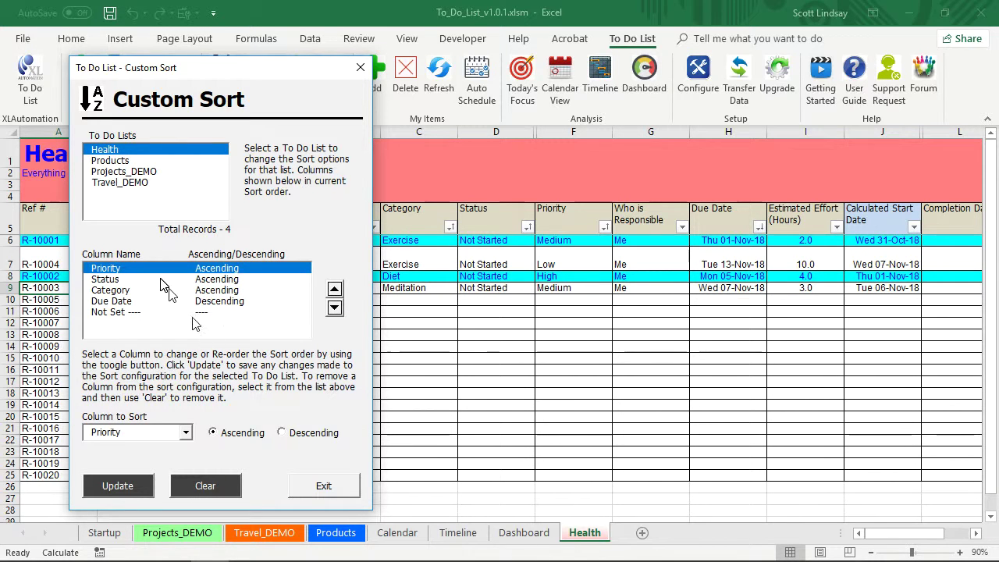
left_click(125, 487)
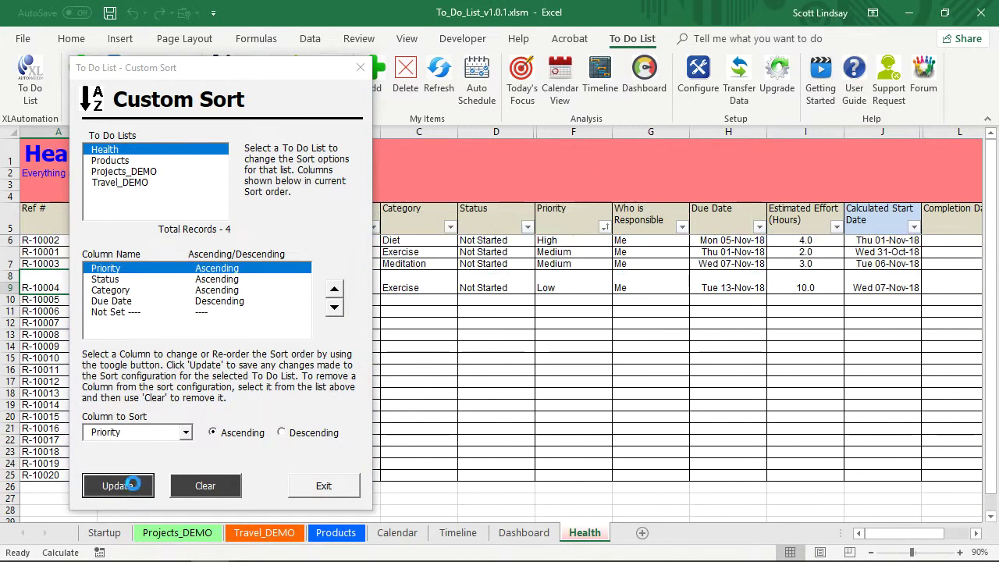
- Set the priority of the R-10001 exercise options task to Critical
left_click_drag(235, 70, 525, 352)
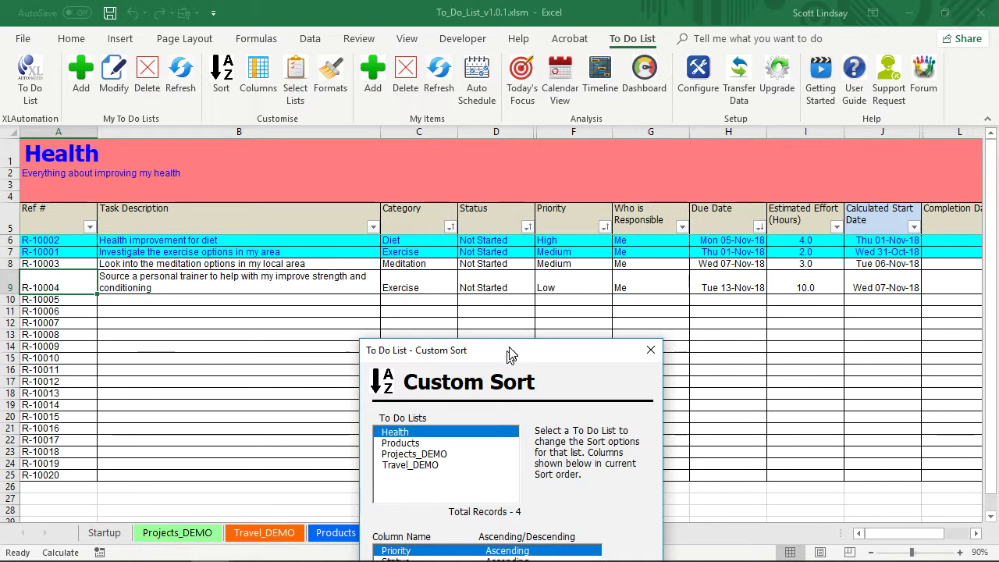
left_click_drag(491, 356, 226, 85)
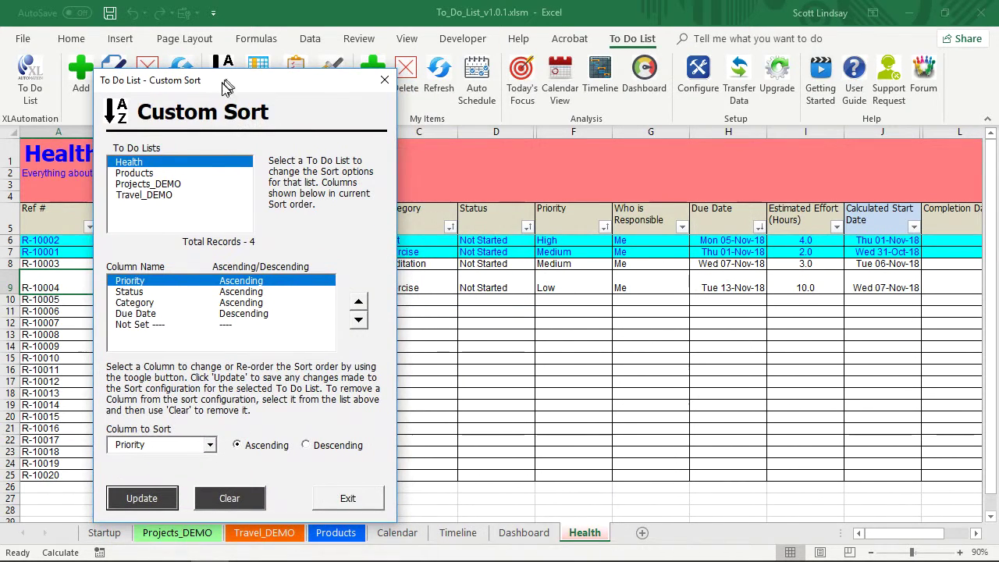
left_click(573, 252)
left_click(617, 252)
left_click(565, 263)
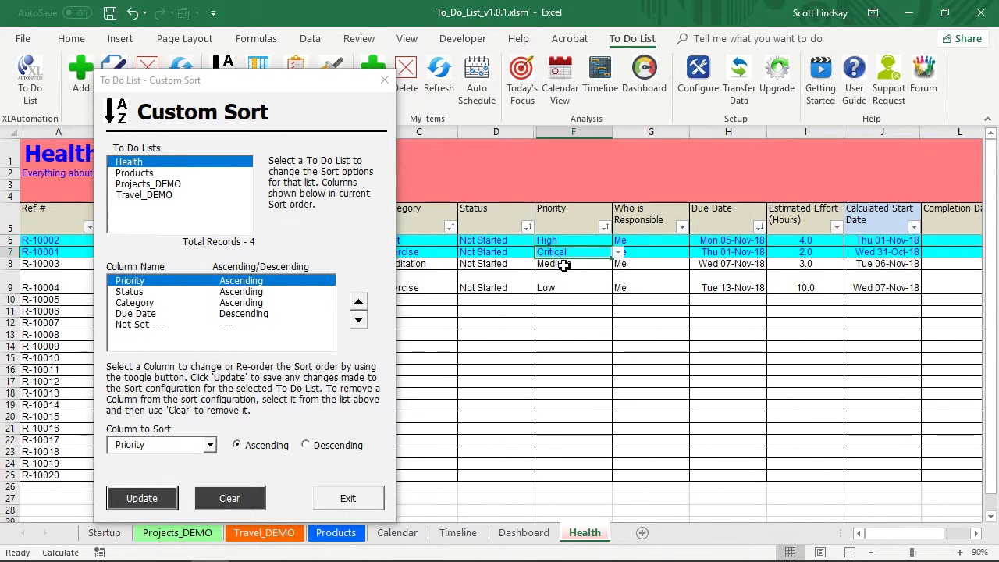
- Exit the custom sort settings and refresh the Health items to re-sort them by priority
left_click(336, 501)
left_click(581, 392)
left_click(451, 64)
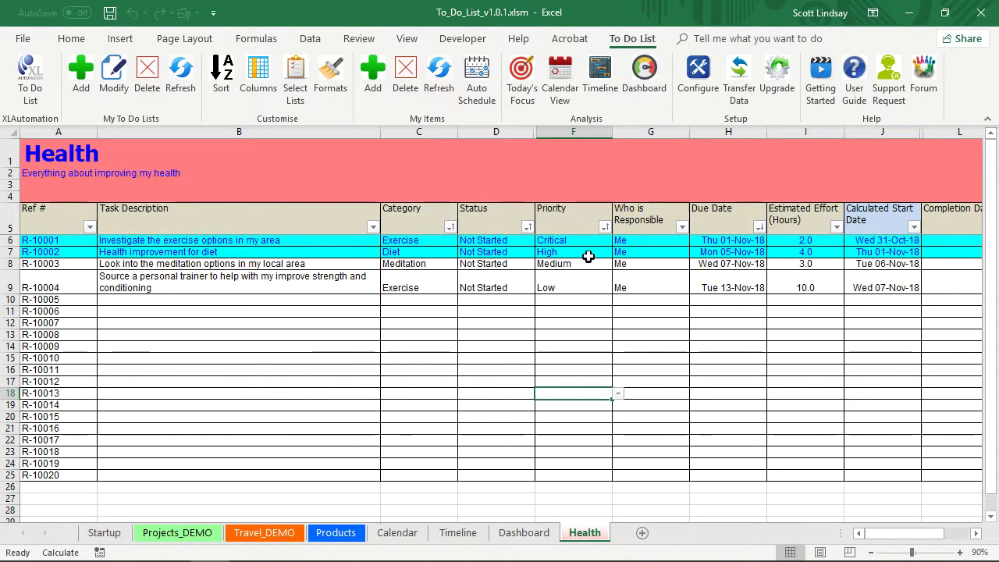